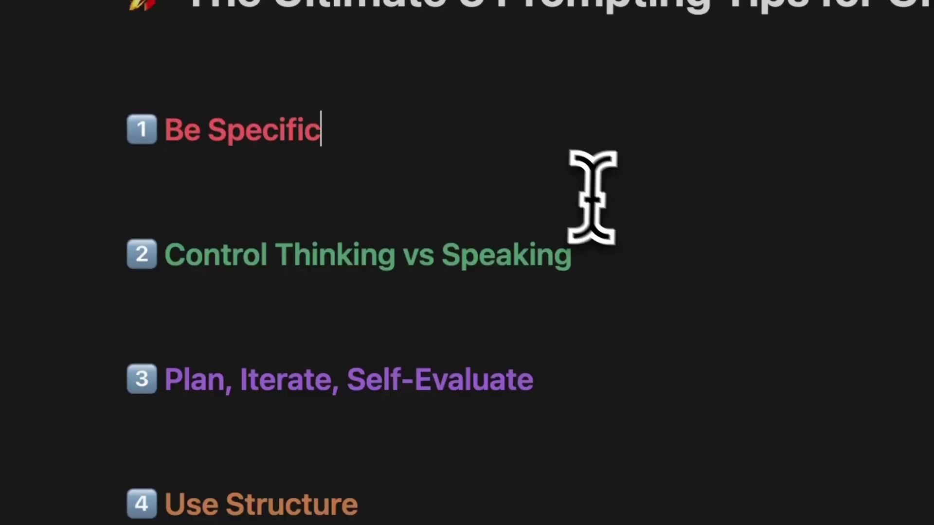
- Generate a developer message from the Sopranos-themed three.js platformer game prompt
click(448, 238)
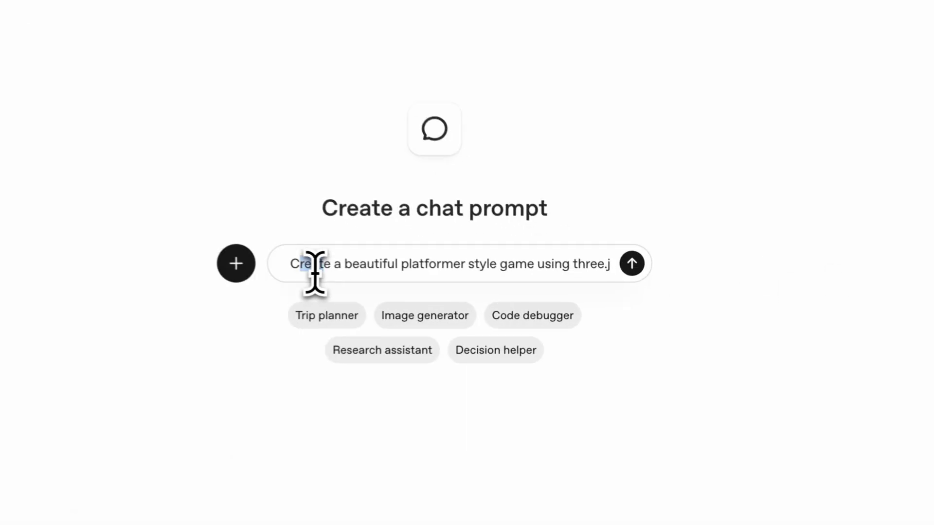
drag(448, 288, 597, 289)
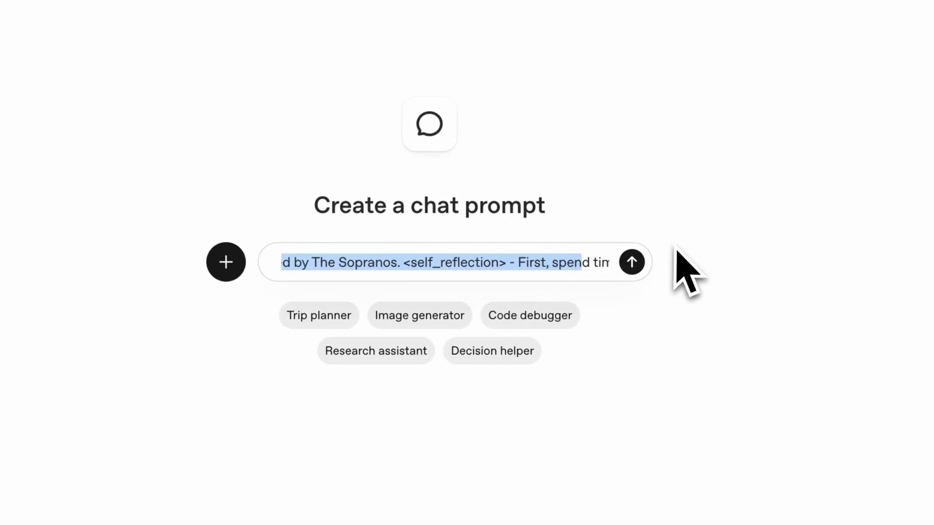
click(631, 262)
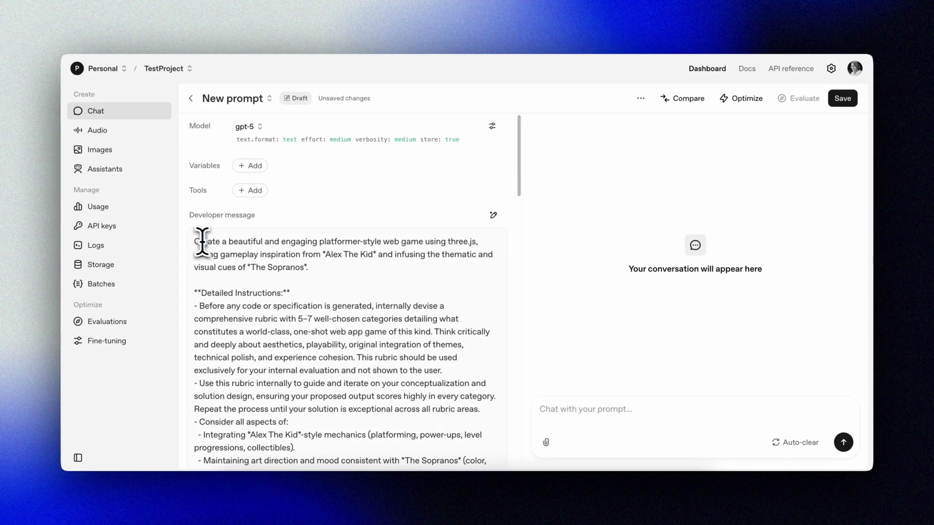
- Preview the generated Capo Runner game and start it with 'Start making rounds'
scroll(359, 277, down, 2)
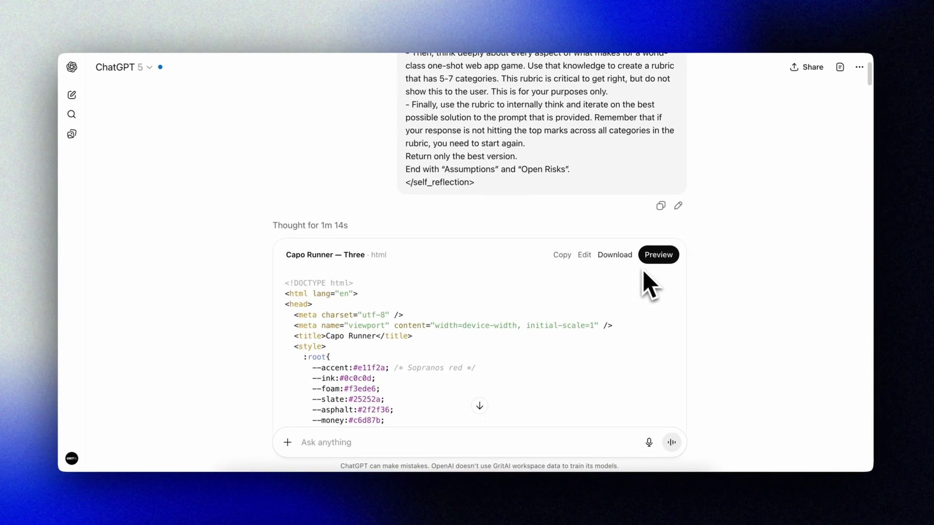
scroll(487, 253, down, 2)
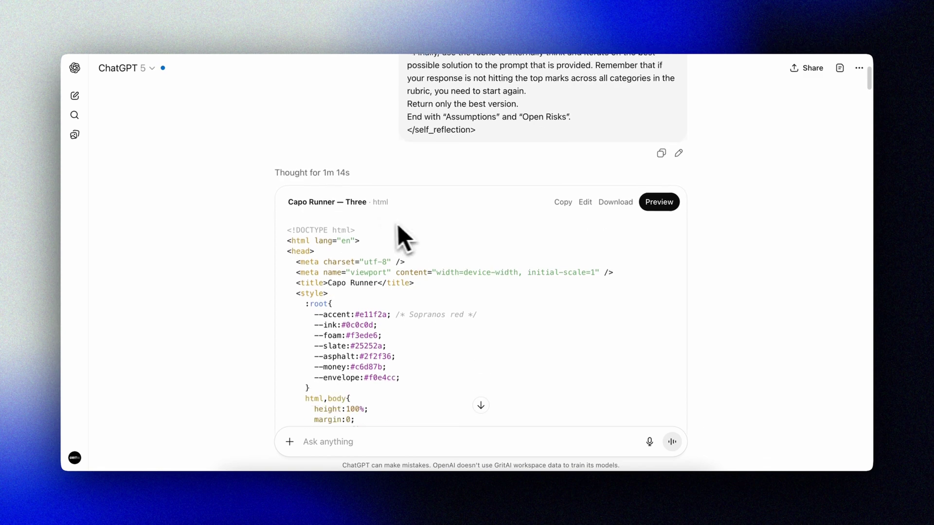
click(642, 200)
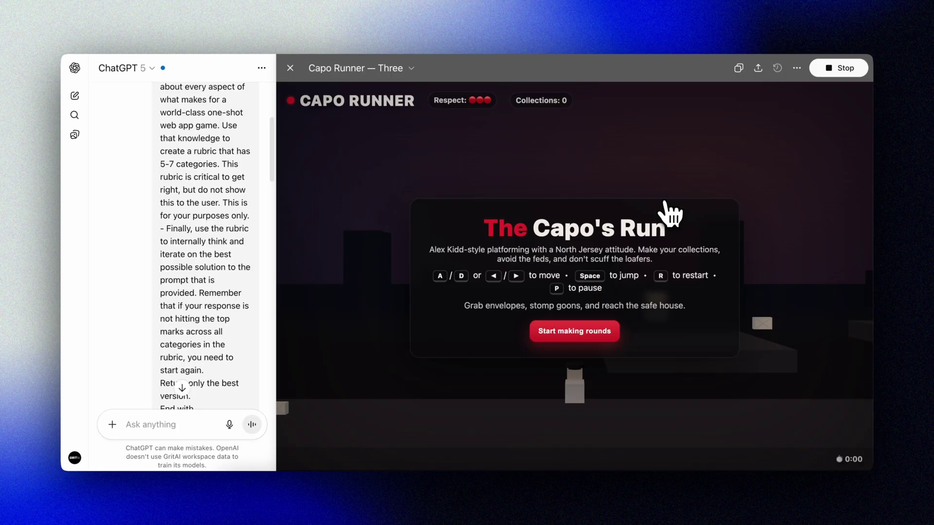
click(569, 335)
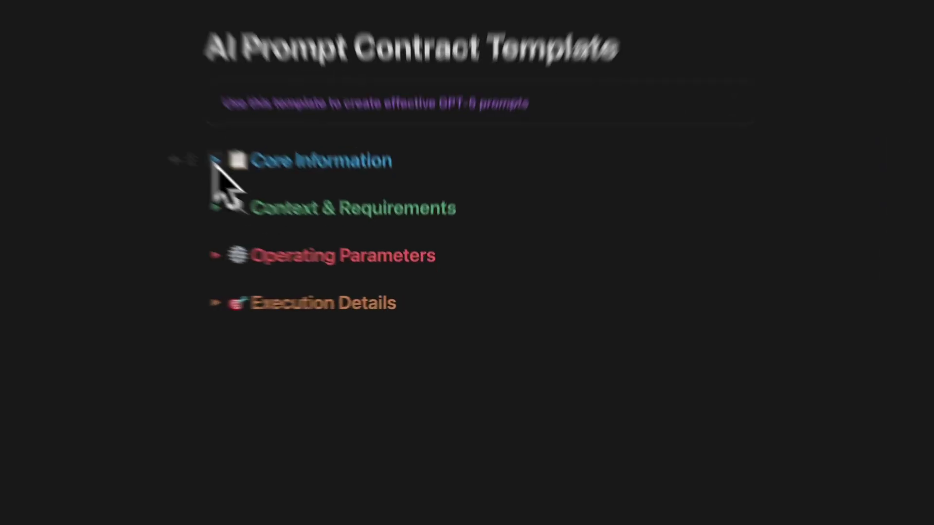
- Expand the Core Information, Context & Requirements and Operating Parameters toggles in the prompt contract
click(283, 204)
click(282, 287)
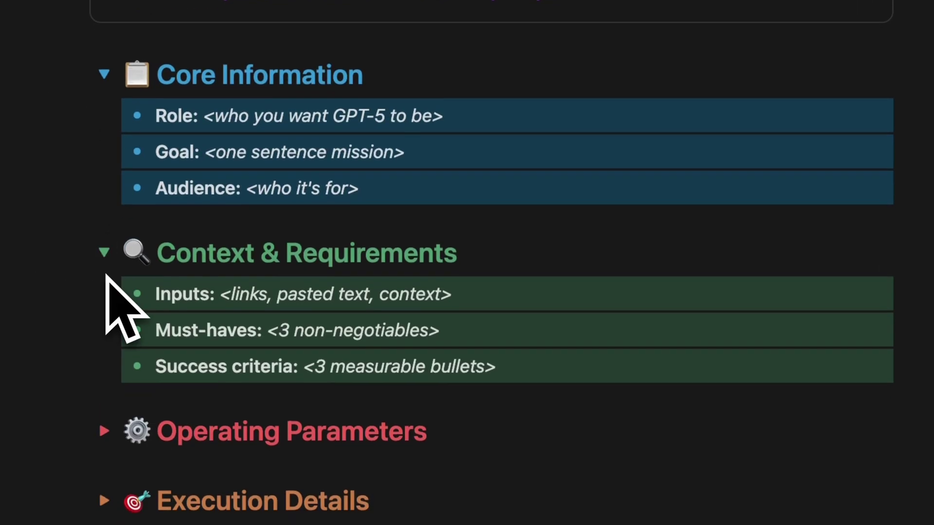
click(104, 450)
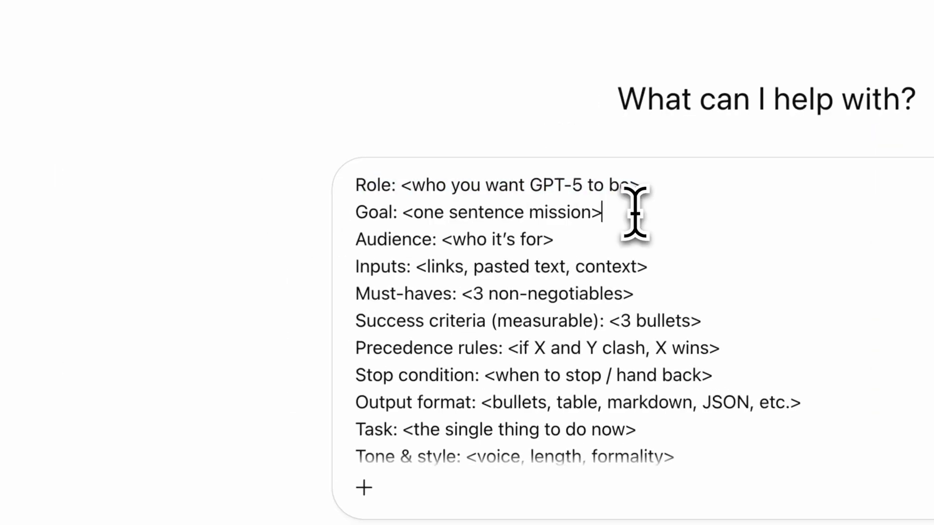
- Fill the template's Audience, success criteria and Tone & style lines with the ops lead's weekly-update details
drag(555, 240, 338, 240)
click(647, 294)
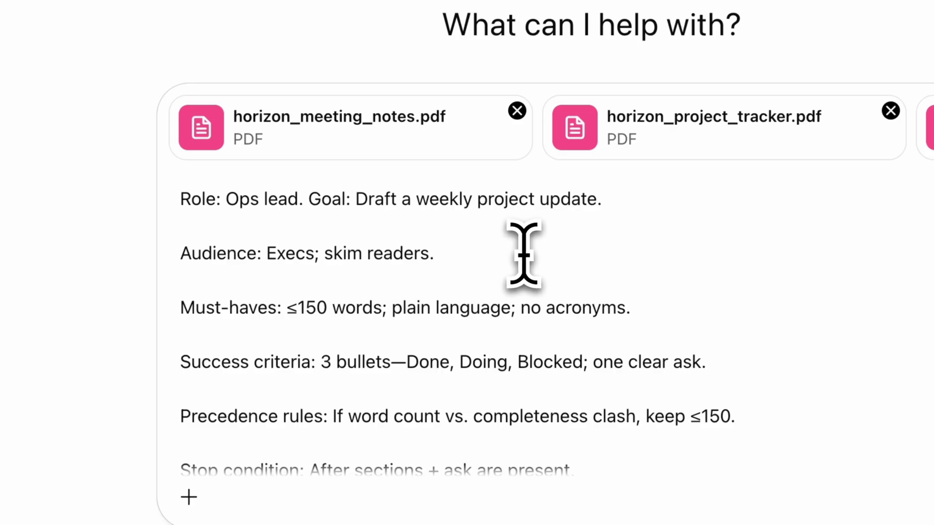
scroll(540, 254, down, 1)
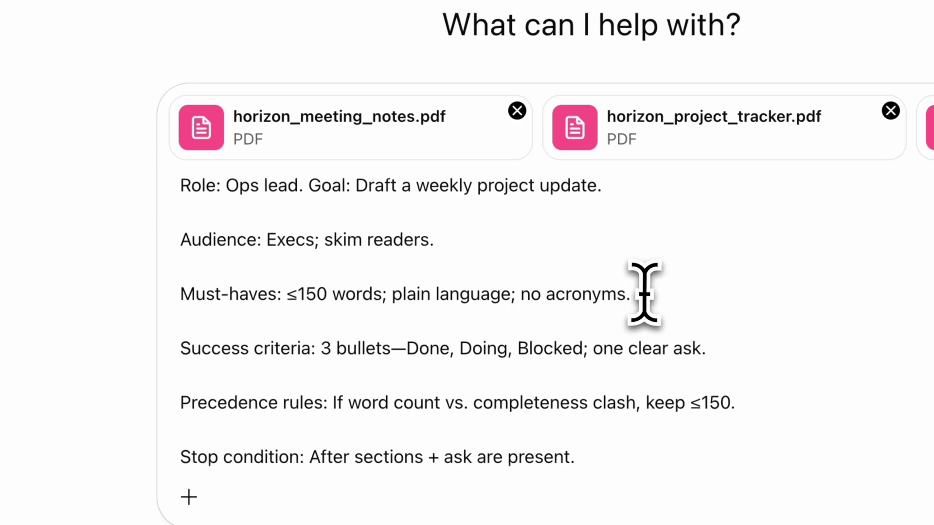
scroll(645, 293, down, 3)
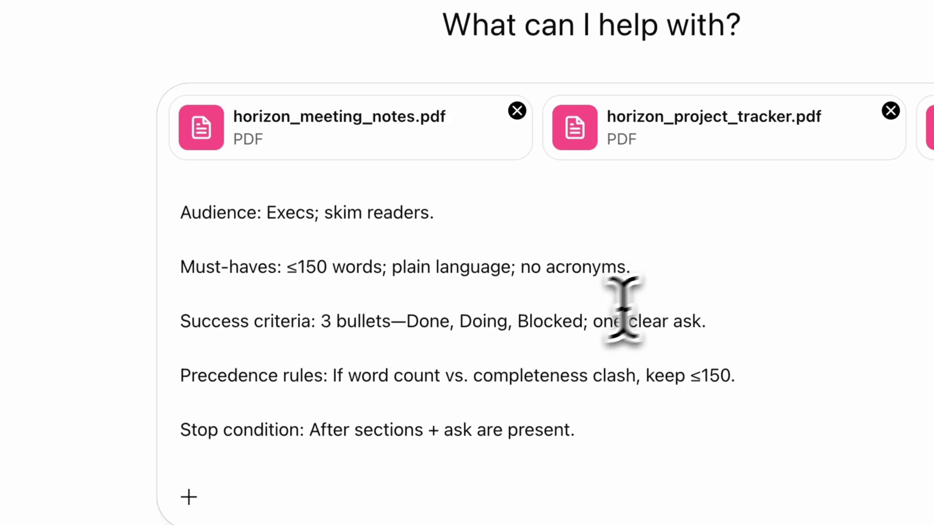
click(697, 327)
scroll(697, 336, down, 1)
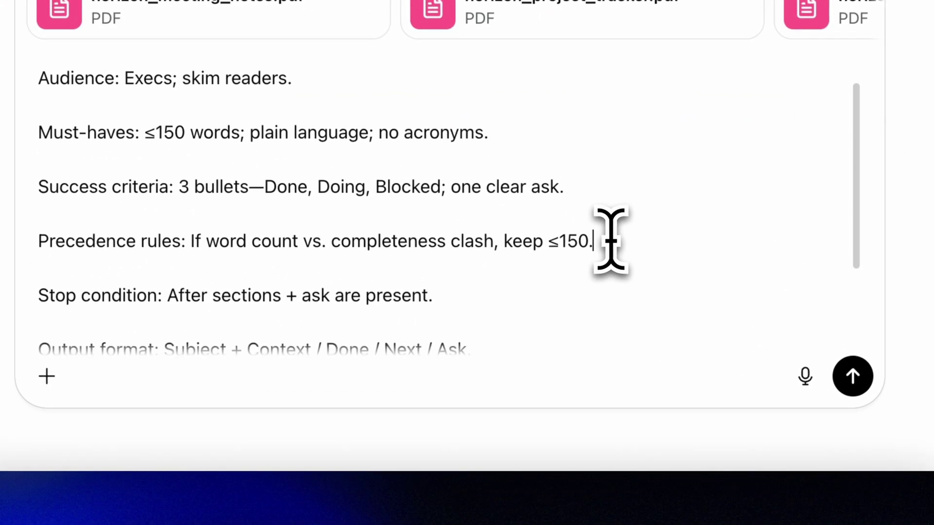
scroll(611, 240, down, 1)
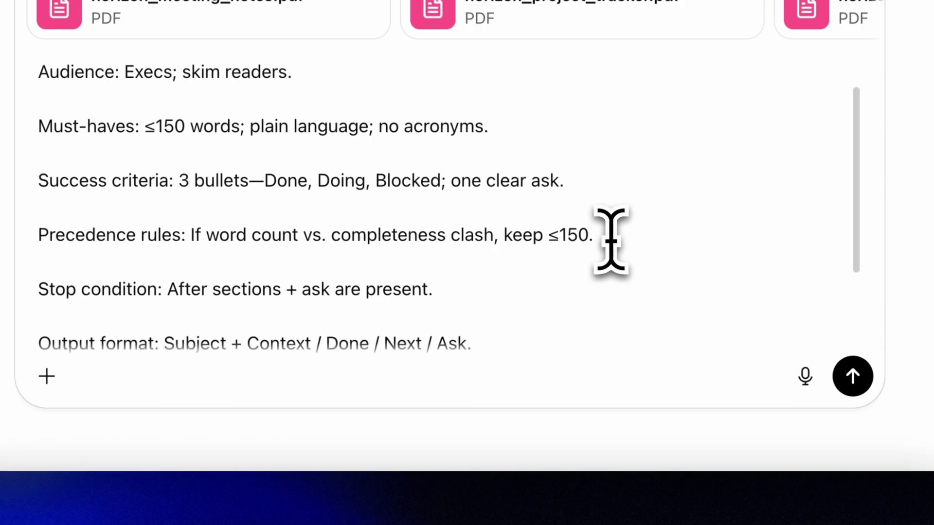
scroll(610, 240, down, 2)
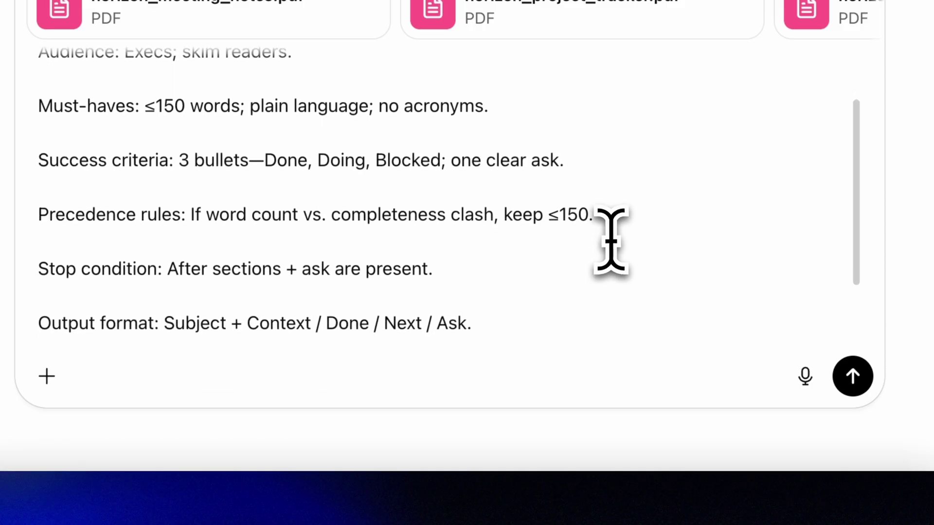
scroll(611, 240, down, 1)
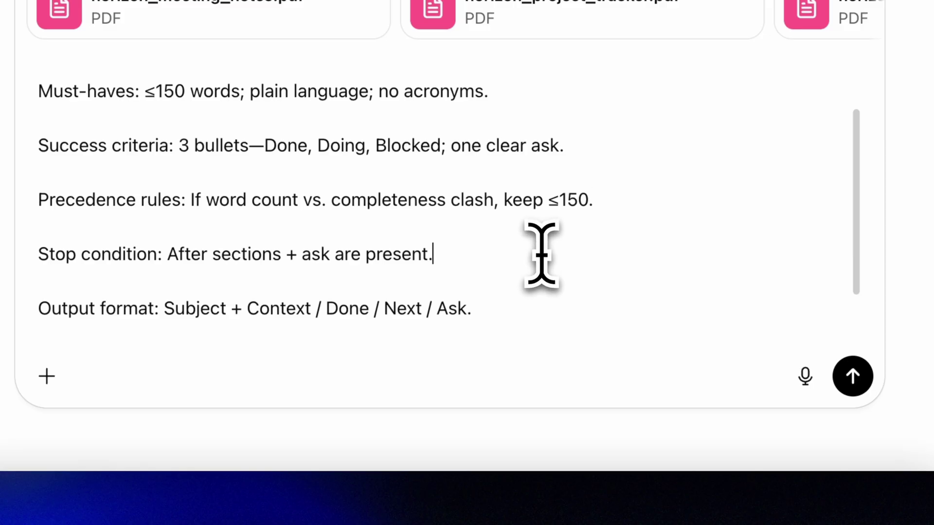
scroll(541, 254, down, 4)
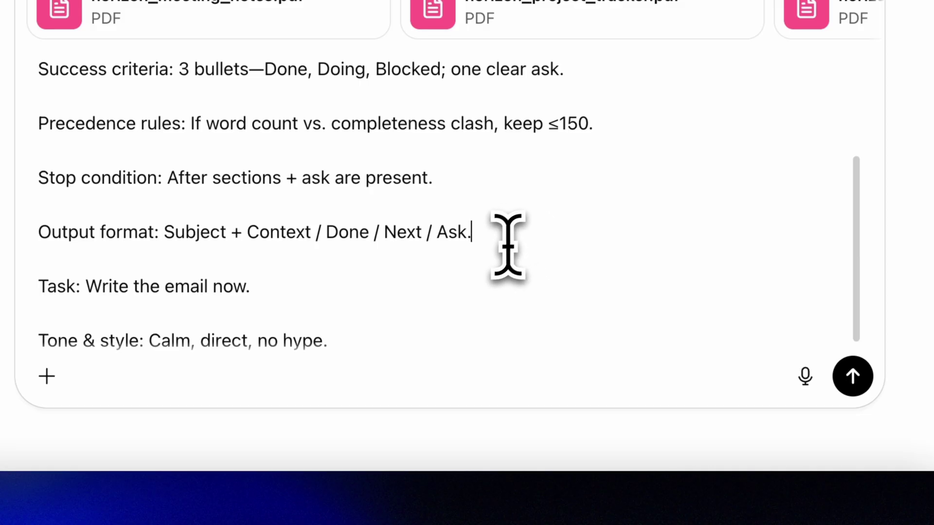
scroll(506, 247, down, 1)
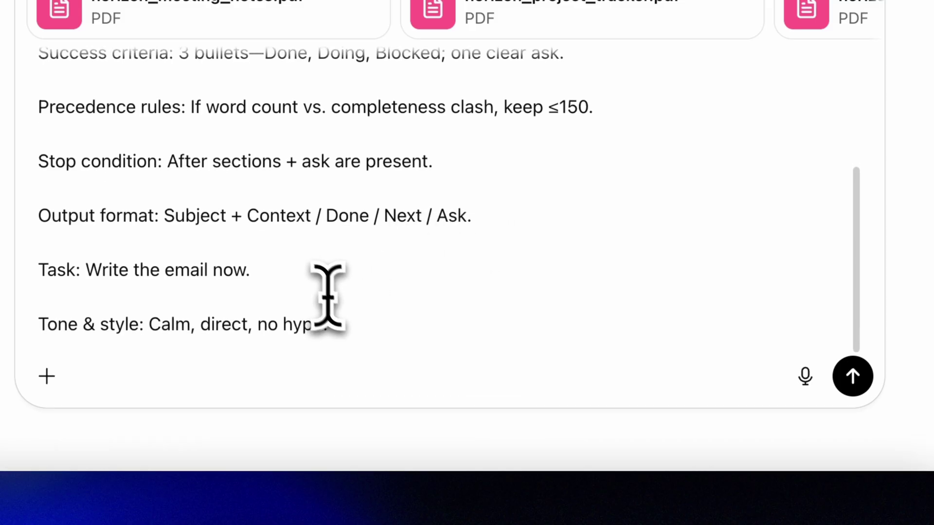
click(364, 323)
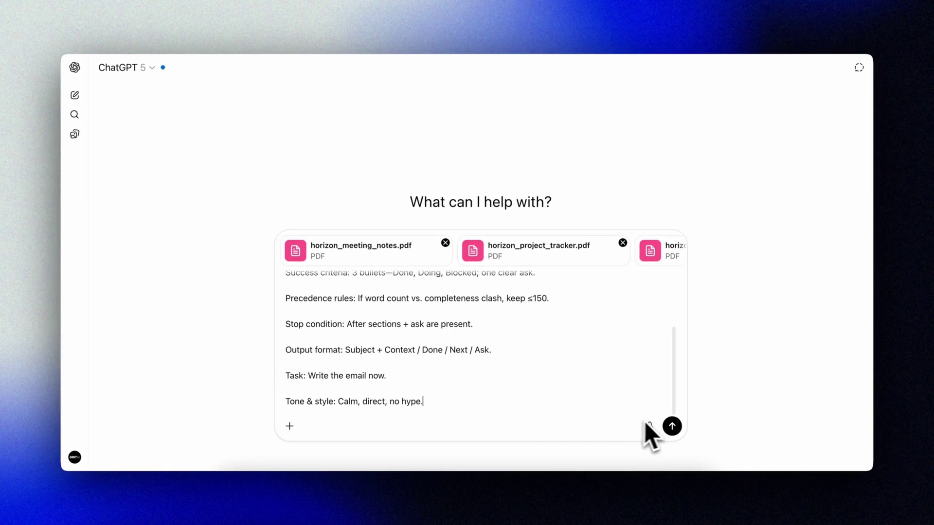
- Send the filled-in prompt with its Horizon PDFs and review the weekly update email draft
click(672, 426)
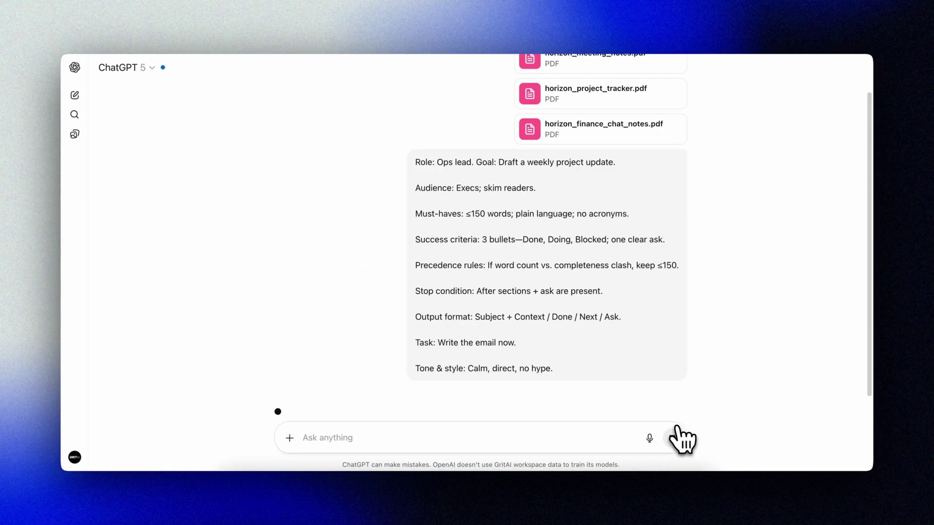
scroll(693, 244, down, 5)
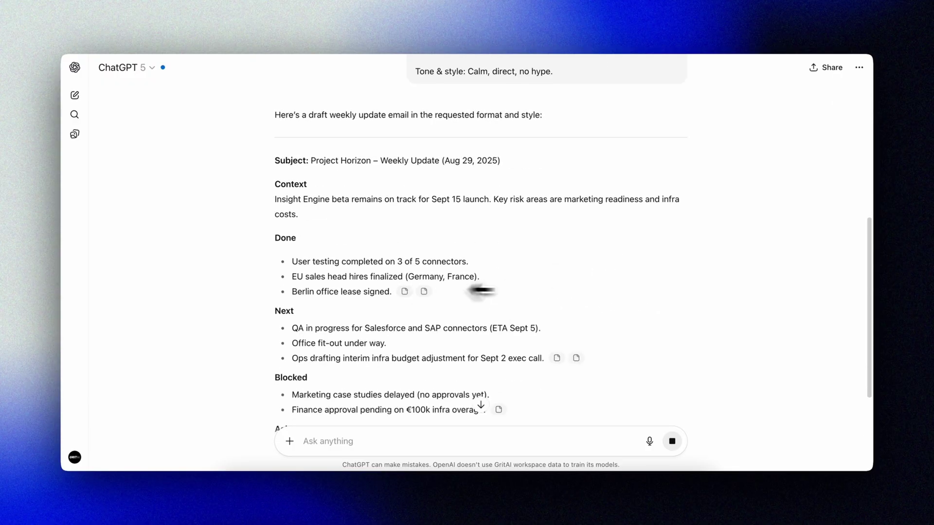
scroll(590, 291, down, 3)
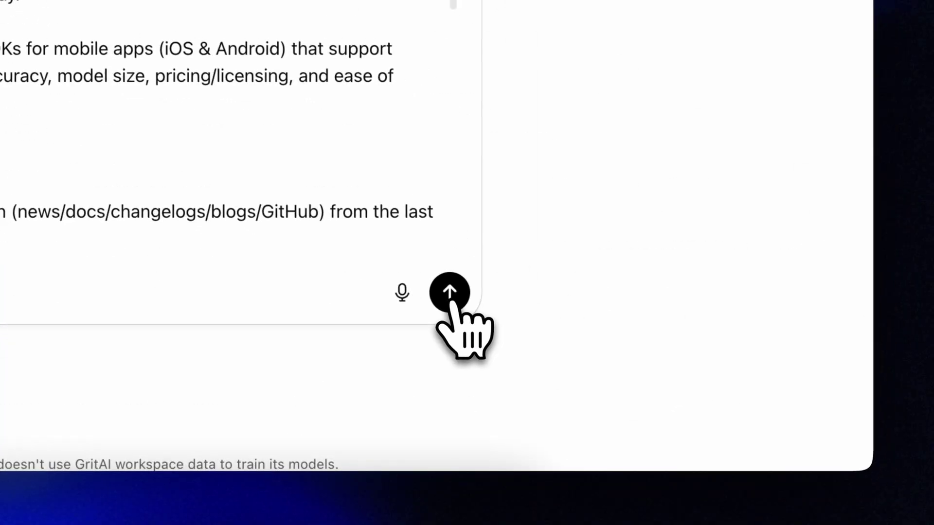
- Send the mobile SDK comparison prompt and scroll through the reply
click(450, 294)
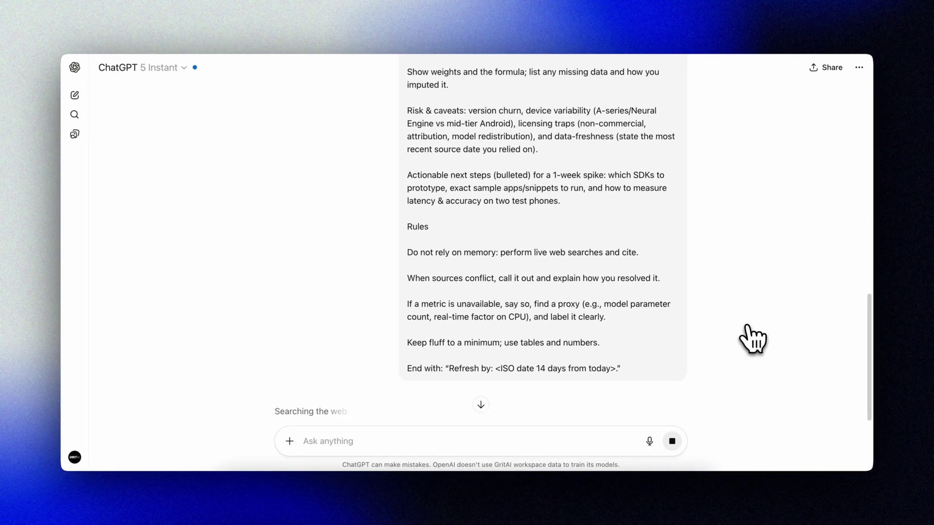
scroll(752, 339, down, 6)
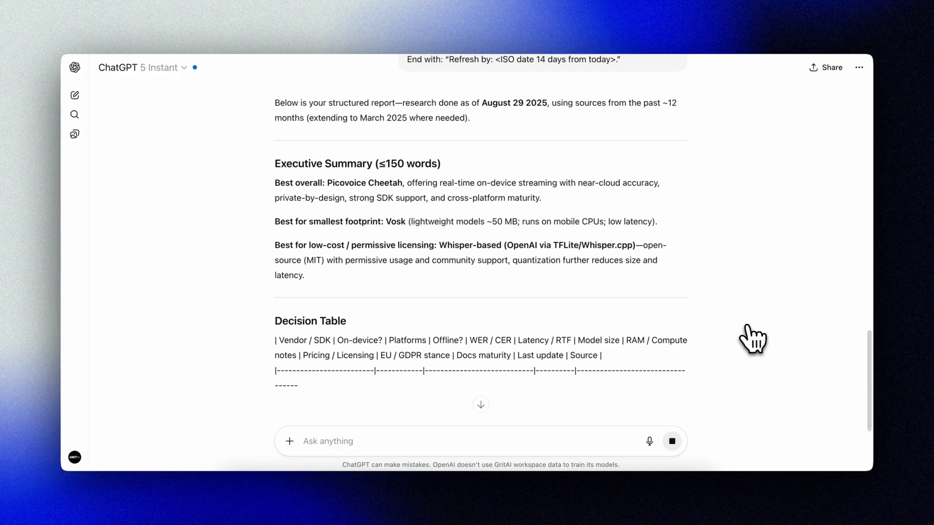
scroll(752, 339, down, 1)
scroll(588, 290, down, 3)
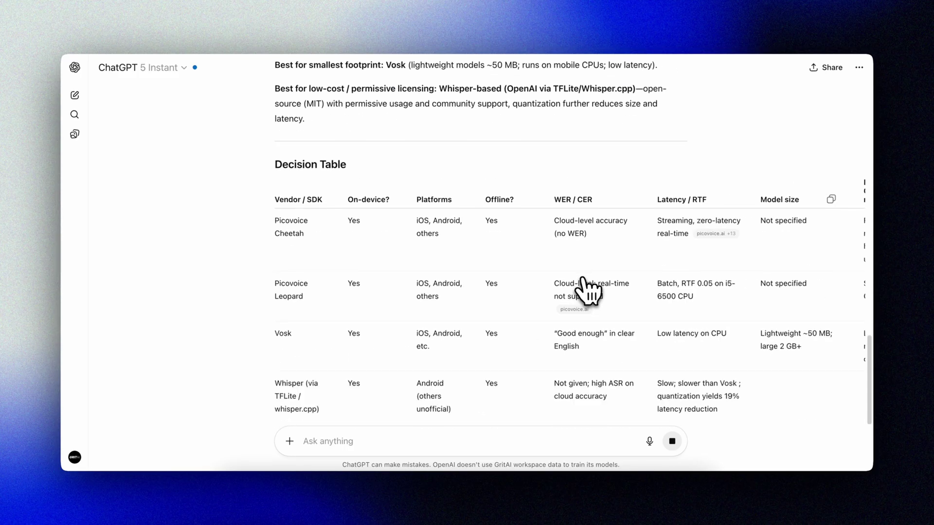
scroll(586, 290, down, 3)
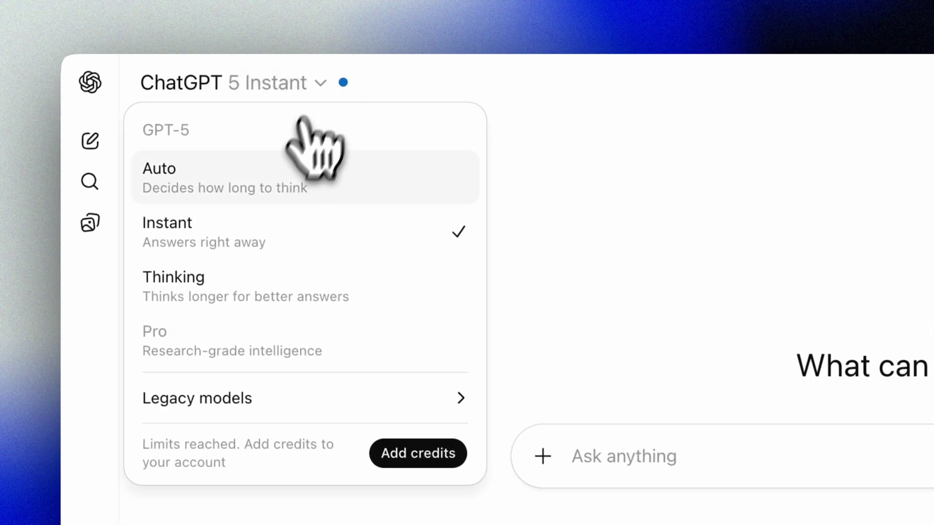
- Send the speech-to-text SDK research prompt to the Thinking model and expand its reasoning log
click(224, 287)
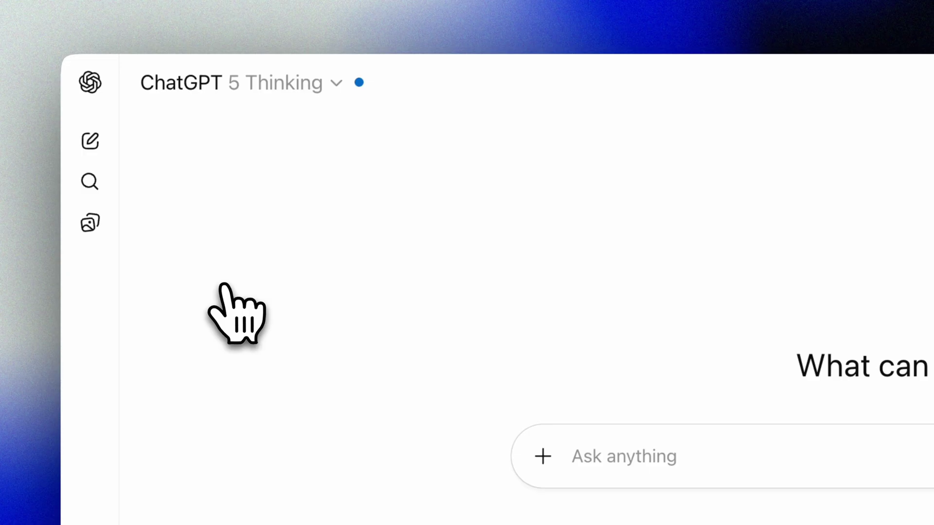
key(ctrl+v)
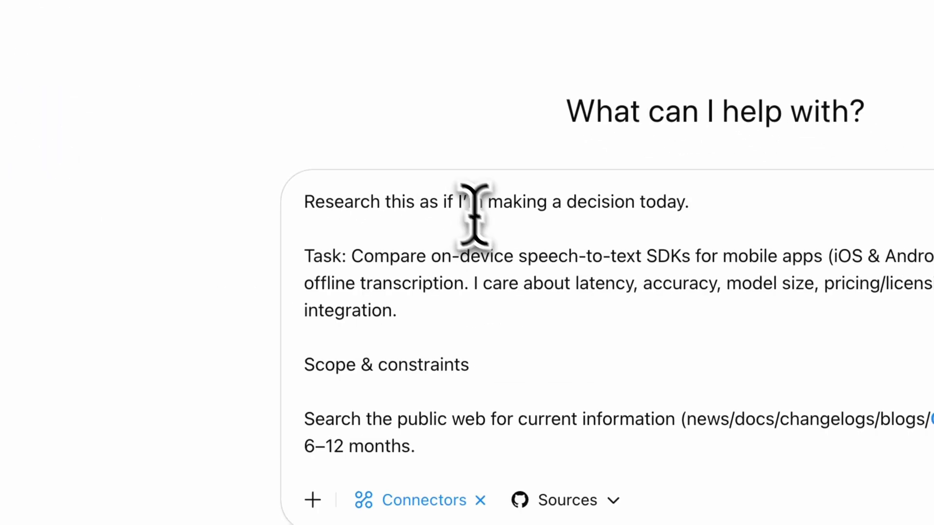
scroll(511, 195, up, 10)
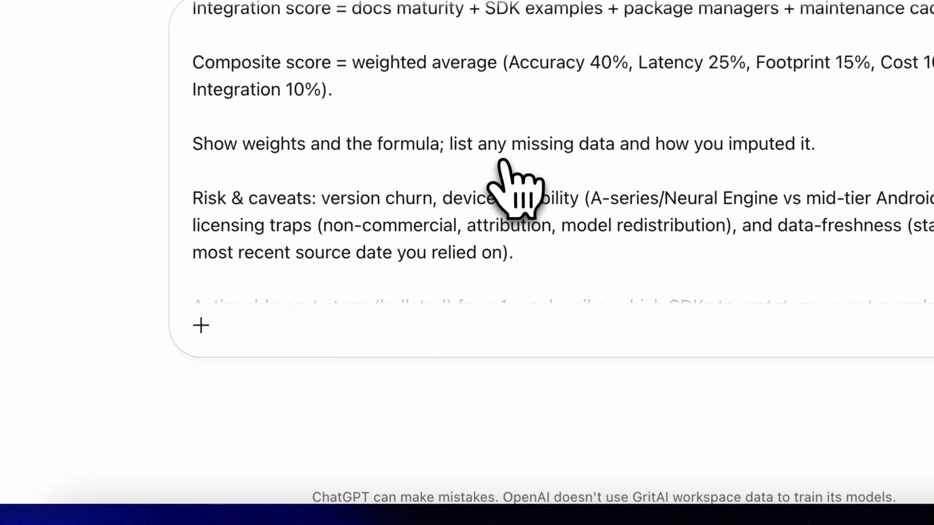
scroll(501, 198, down, 10)
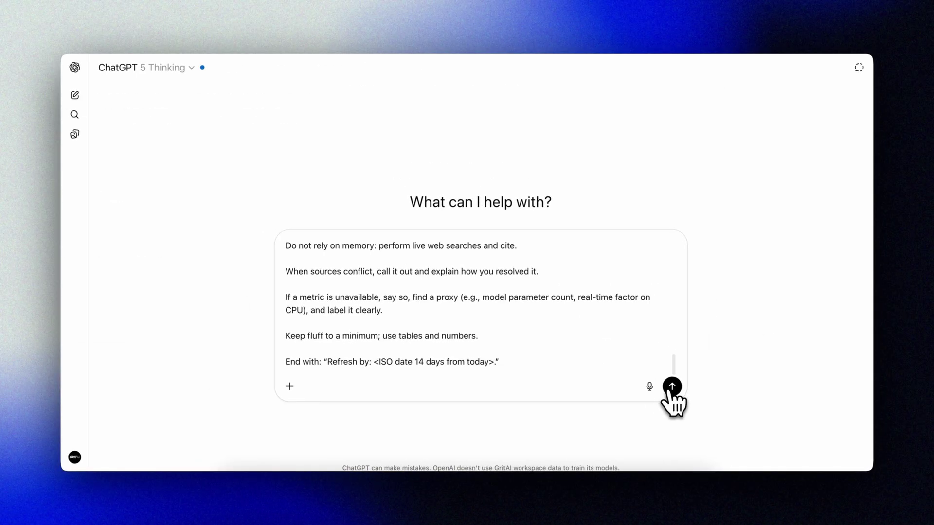
click(671, 387)
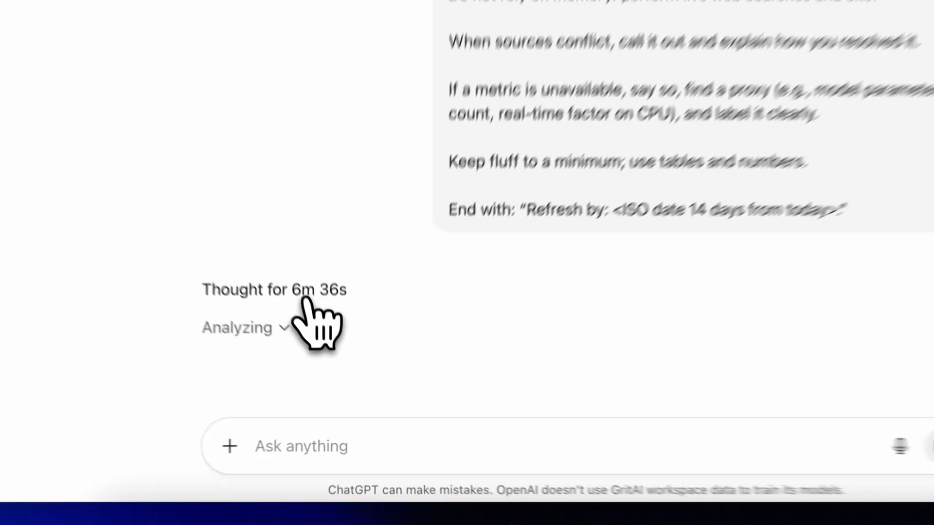
click(304, 281)
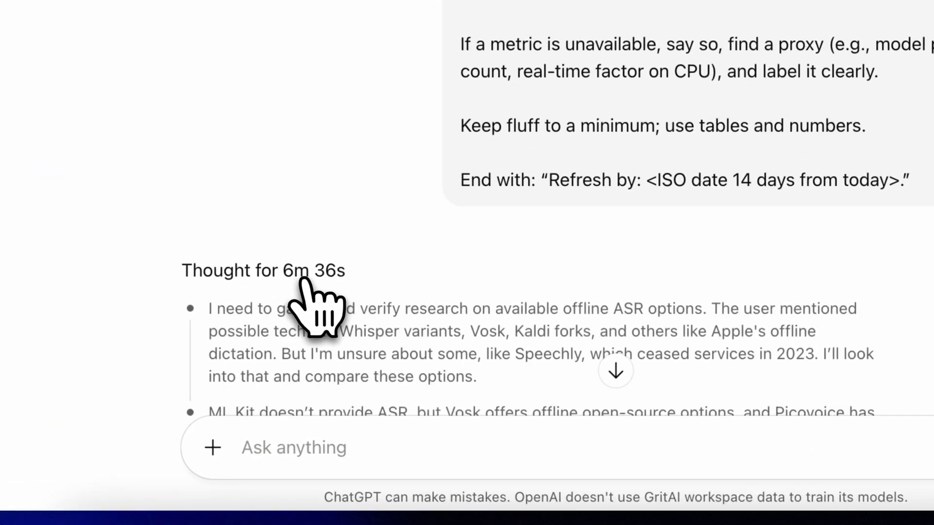
scroll(500, 340, down, 10)
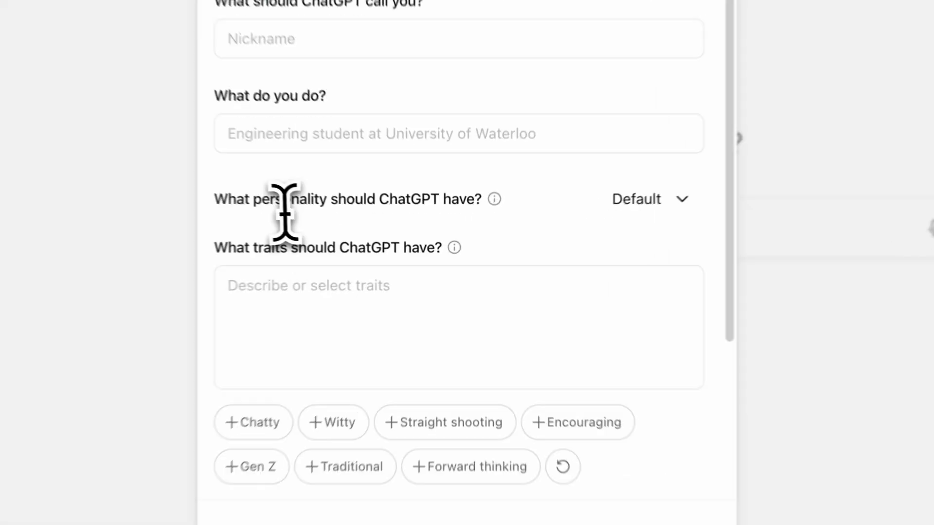
- Review the personality options and leave the personality on Default
drag(339, 230, 370, 230)
drag(255, 194, 423, 190)
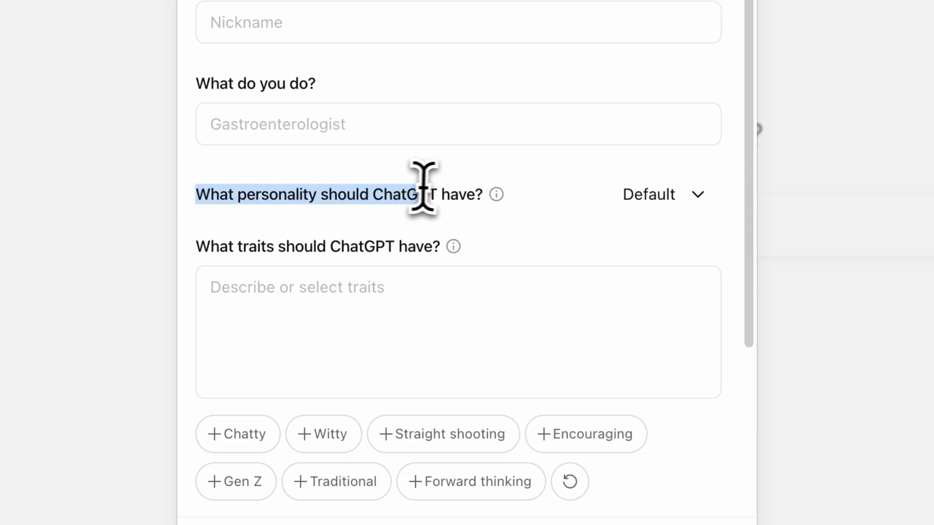
mouse_move(498, 195)
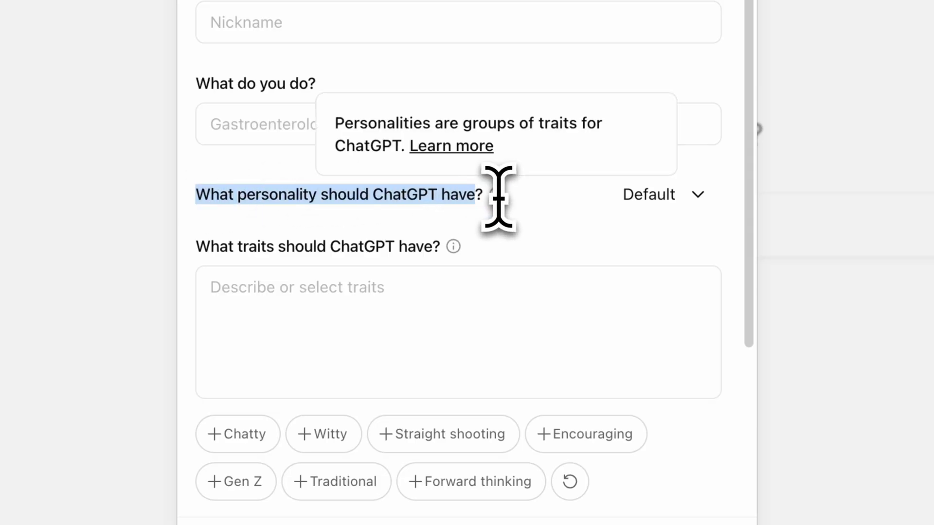
click(700, 195)
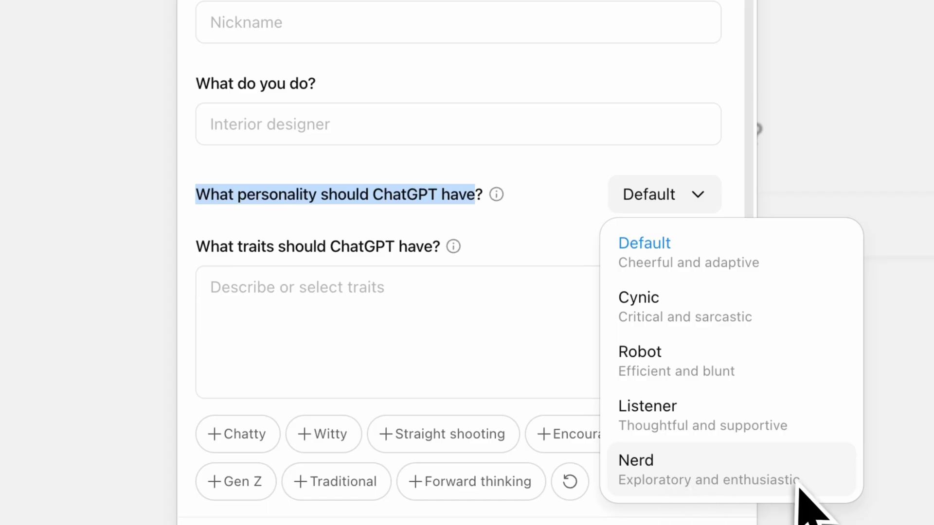
click(359, 334)
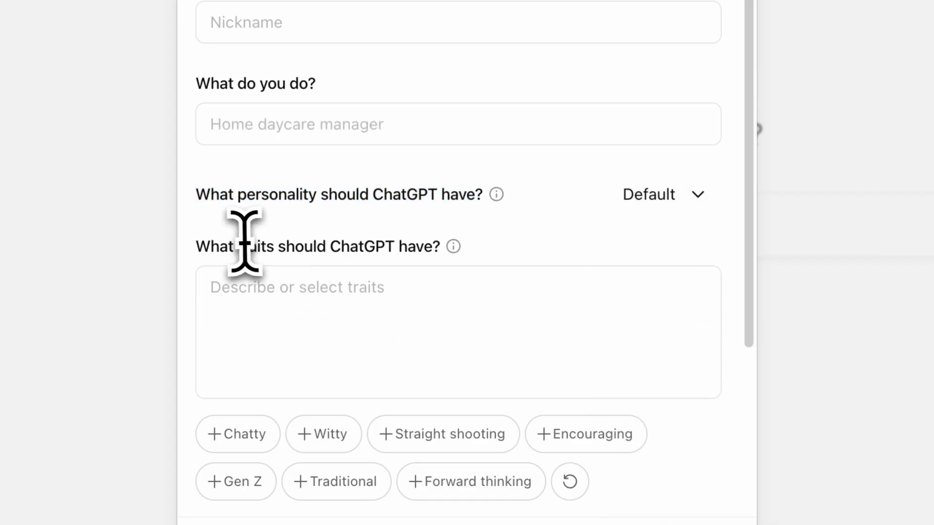
- Add the Straight shooting and Forward thinking chips to the custom traits
drag(195, 247, 433, 247)
mouse_move(453, 247)
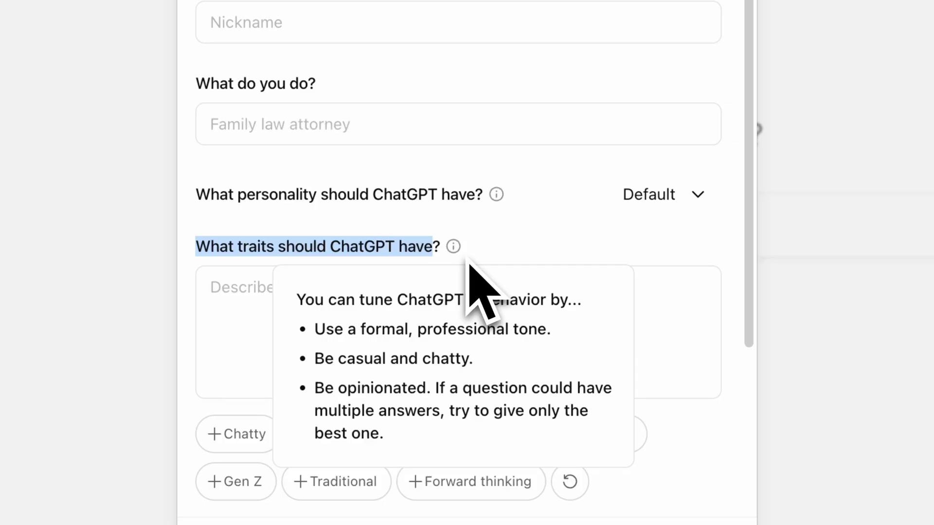
click(301, 369)
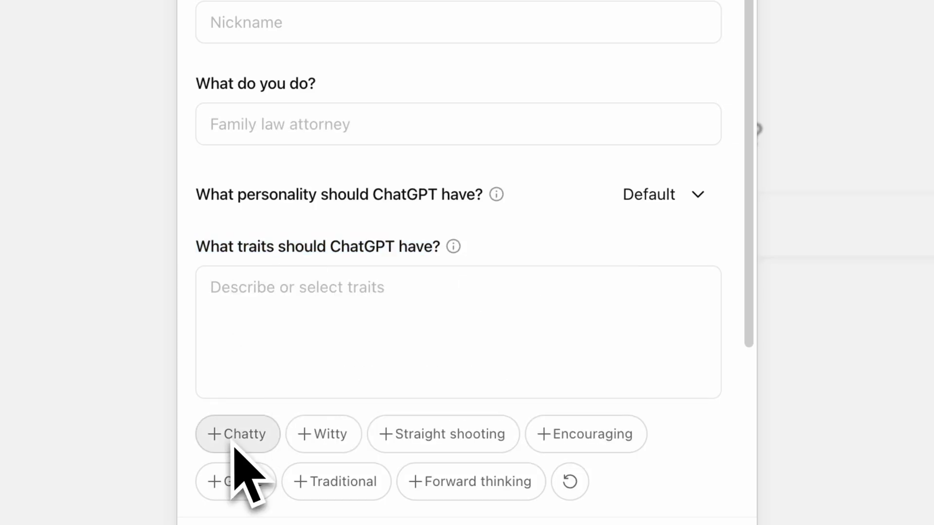
click(479, 438)
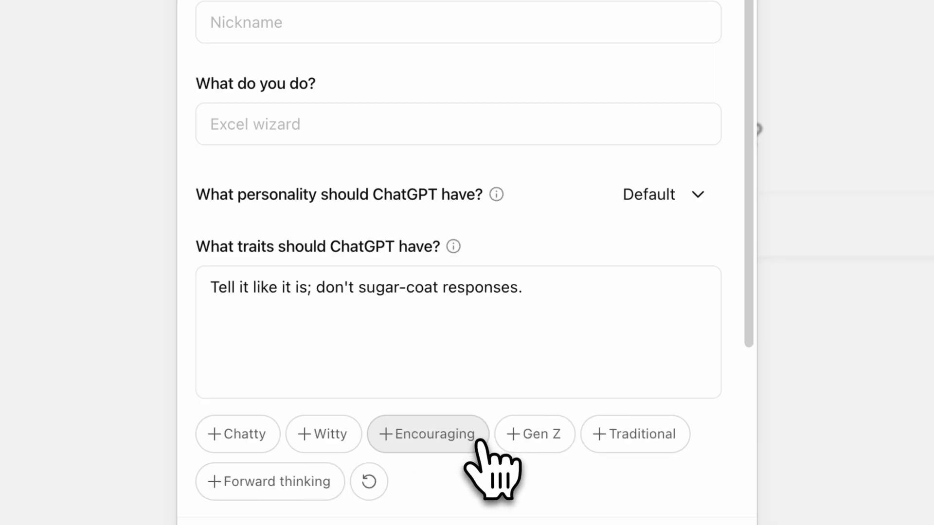
click(267, 489)
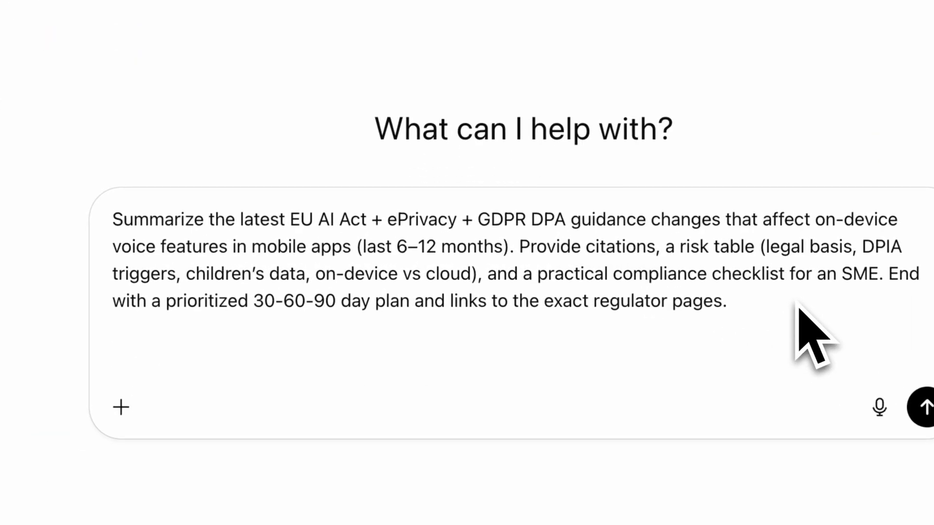
- Append the 'Before answering' checklist and a 3–5 approach-bullets line to the EU AI Act prompt, then send
text(Before answering: 1) Decompose the task into core parts. 2) Flag ambiguities; proceed with reasonable assumptions. 3) Outline a step-by-step plan. 4) Validate the plan against the success criteria.)
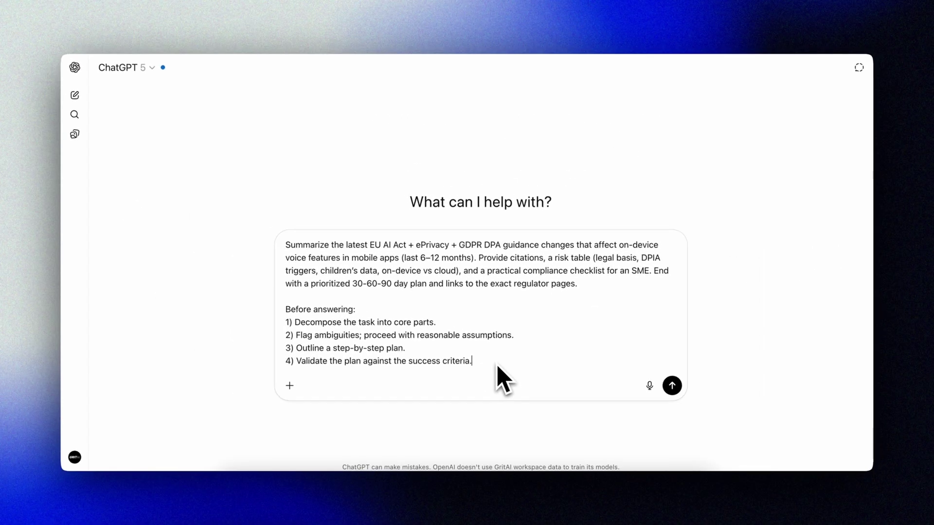
key(shift+Return)
key(shift+Return)
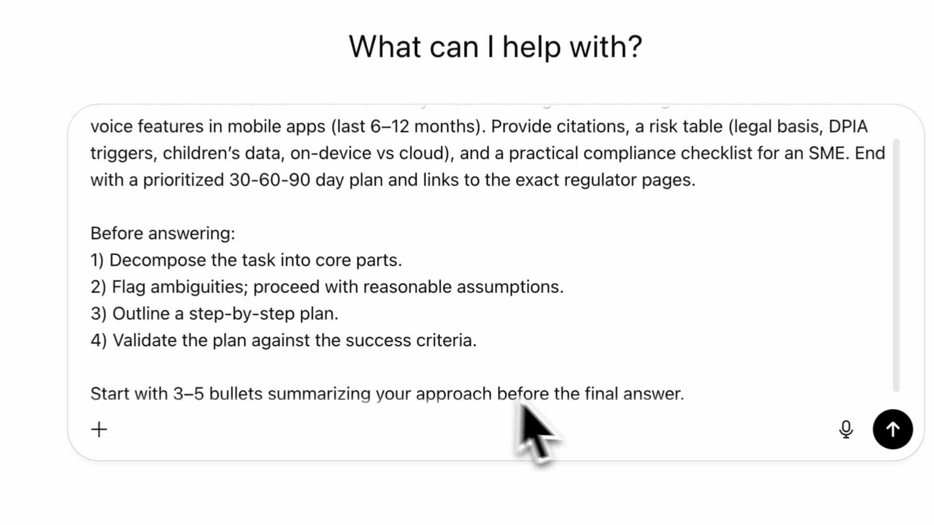
click(900, 431)
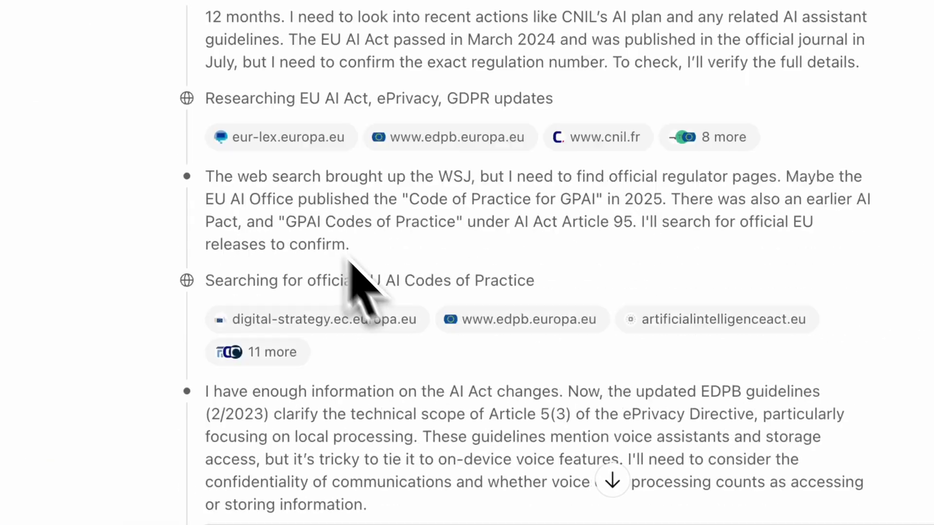
- Scroll the compliance answer from plan, risk table and checklist down to the regulator sources
scroll(370, 292, down, 20)
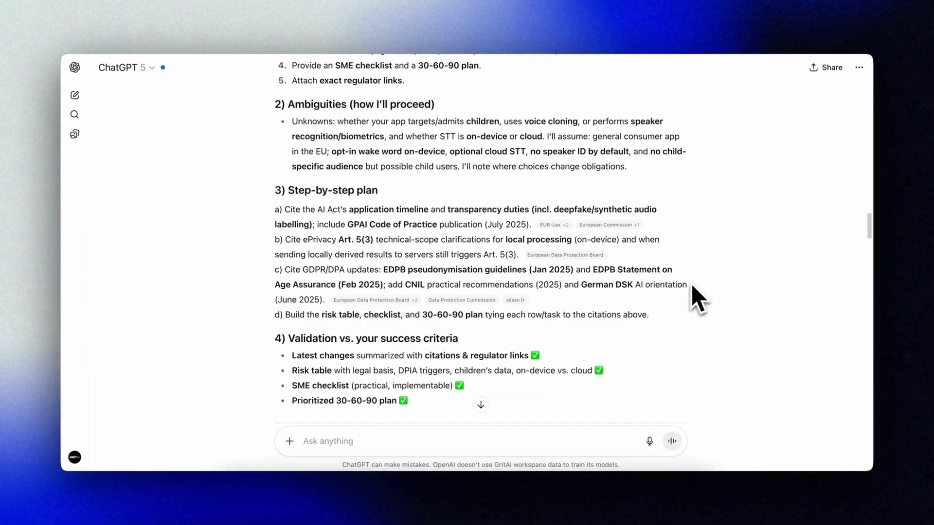
scroll(690, 302, down, 20)
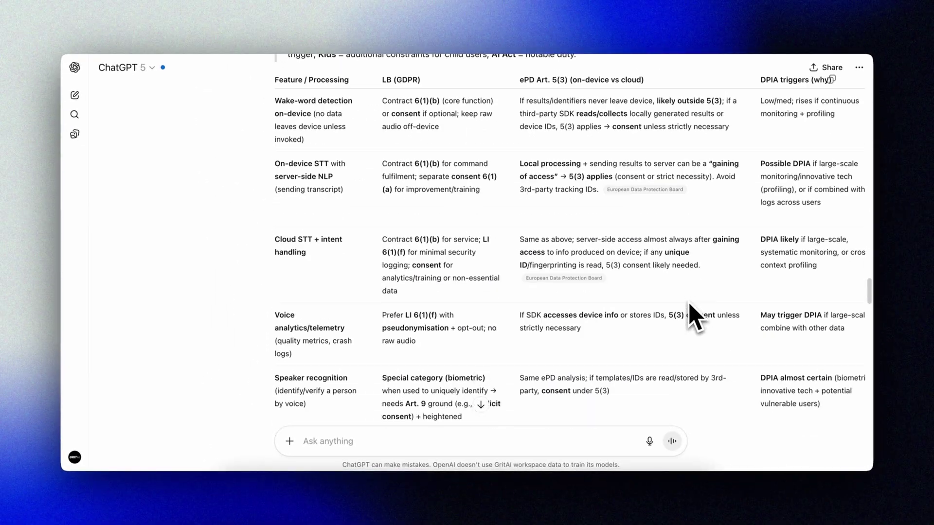
scroll(696, 319, down, 20)
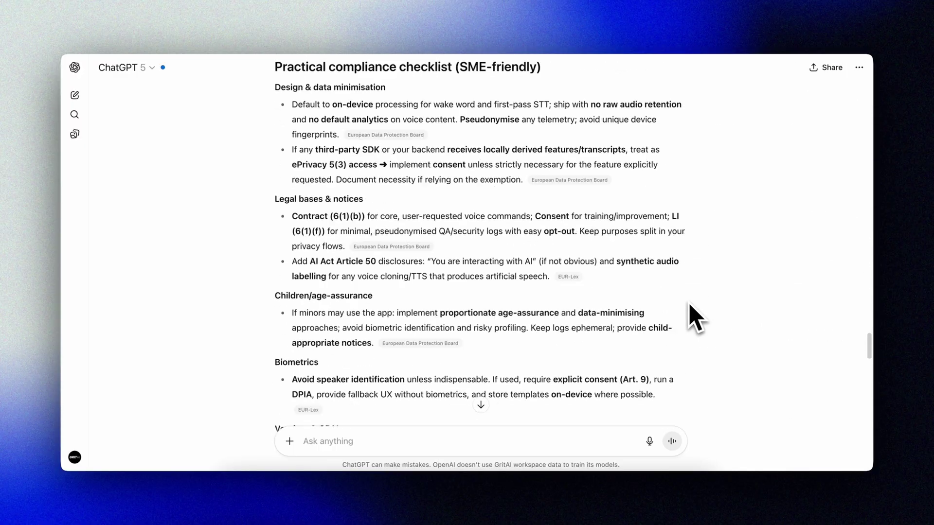
scroll(695, 319, down, 20)
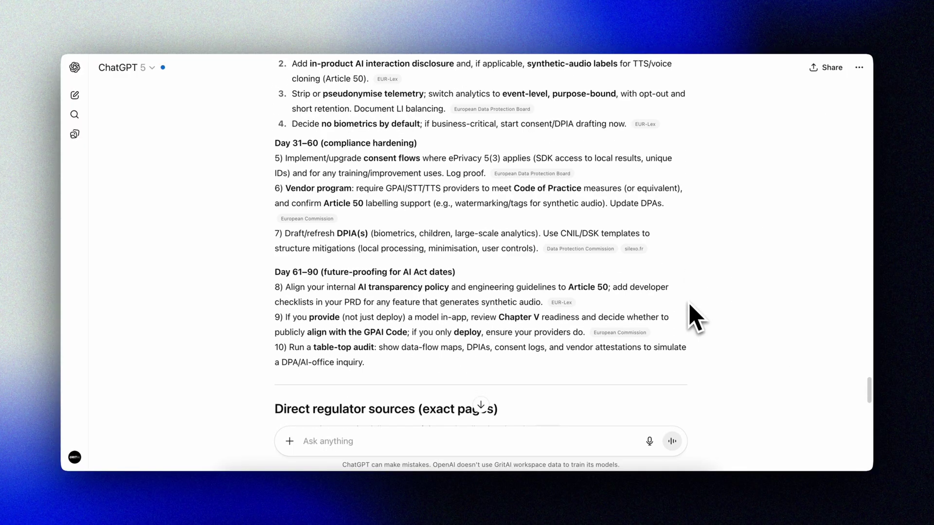
scroll(695, 319, down, 15)
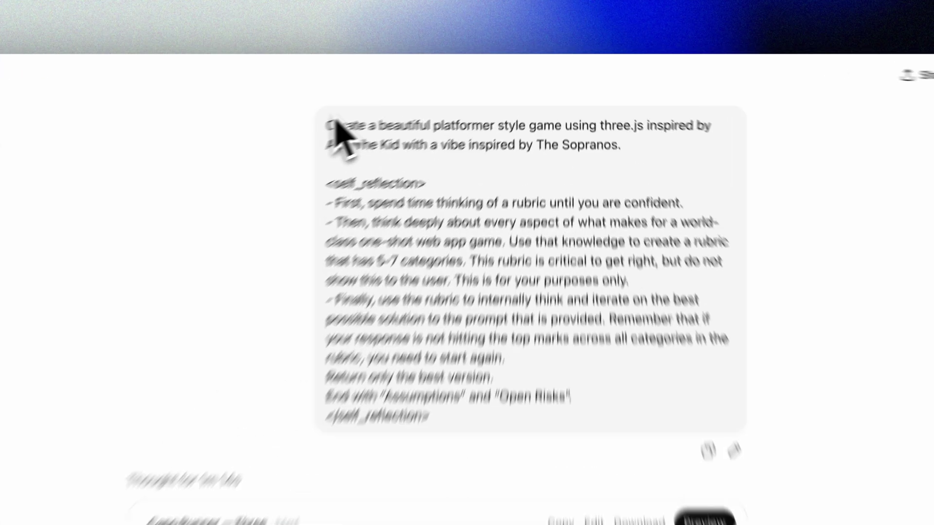
- Highlight the self-reflection prompt's rubric, 5-7 categories and iteration lines, then preview the Capo Runner code
drag(407, 101, 640, 123)
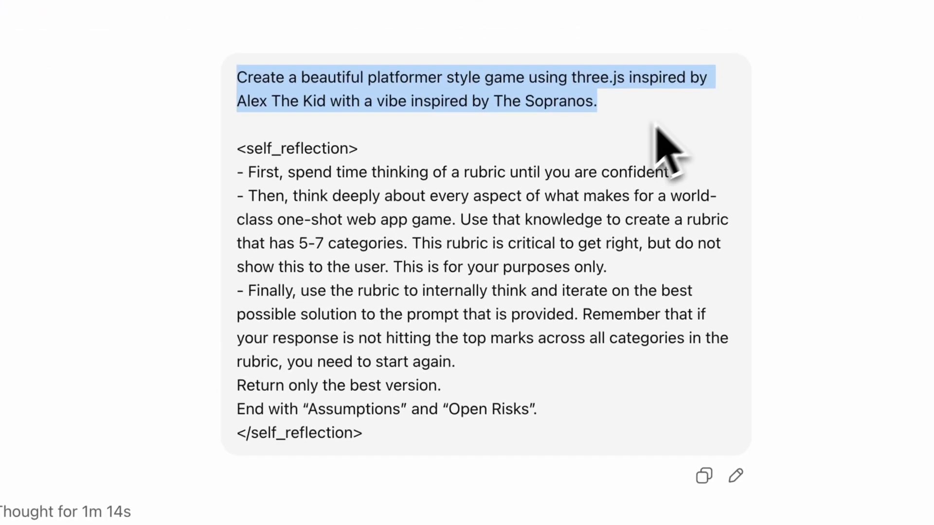
double_click(505, 207)
drag(327, 278, 395, 278)
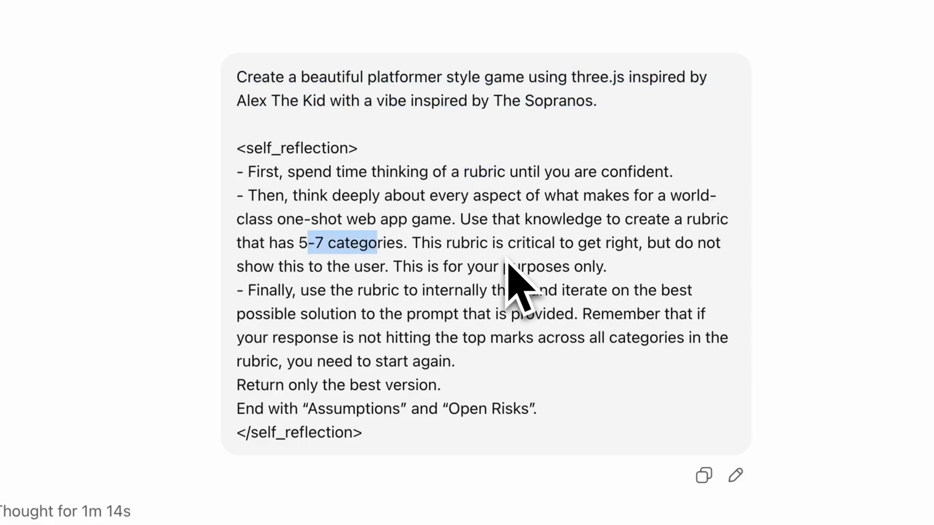
drag(298, 291, 573, 316)
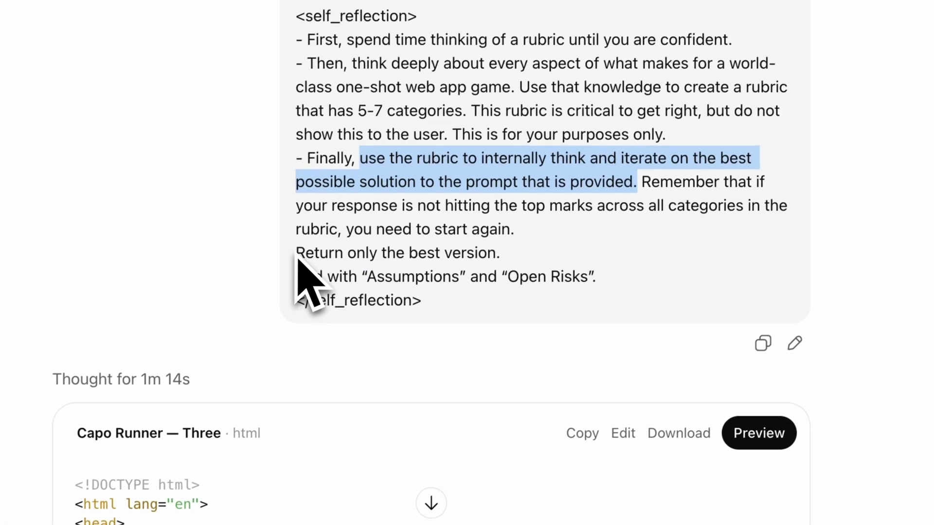
drag(239, 385, 542, 406)
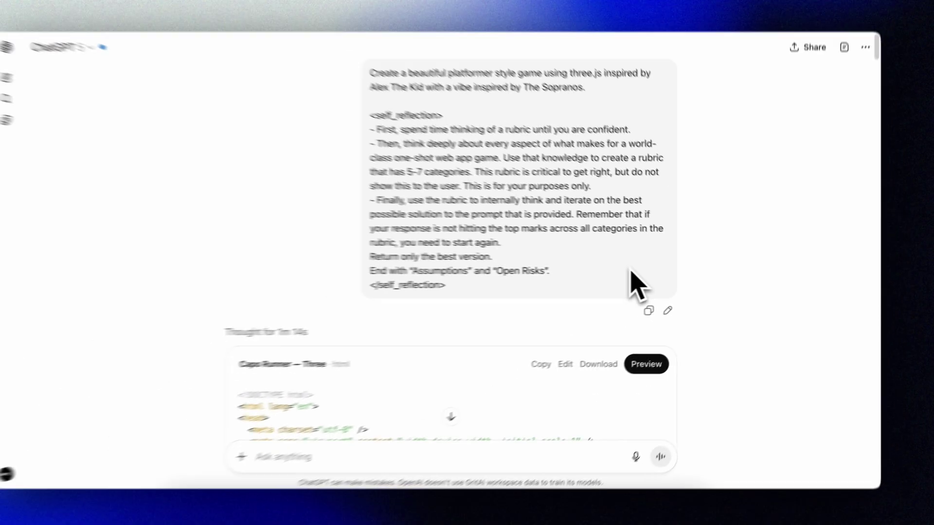
scroll(636, 281, down, 5)
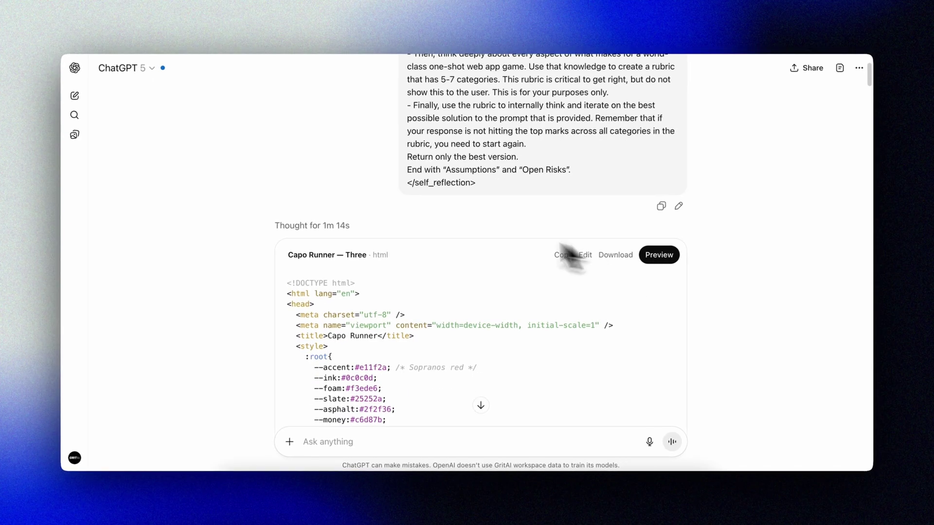
click(659, 197)
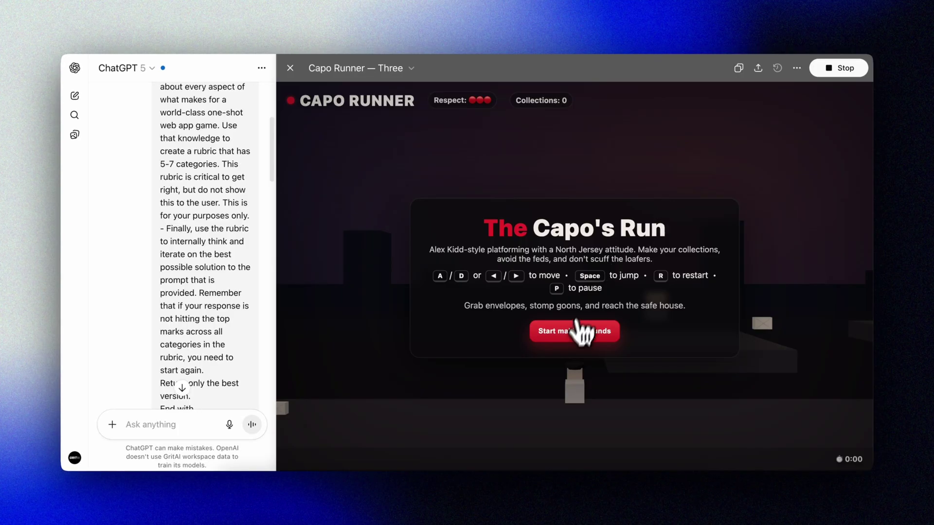
- Start the Capo Runner game with 'Start making rounds' in the preview pane
click(569, 338)
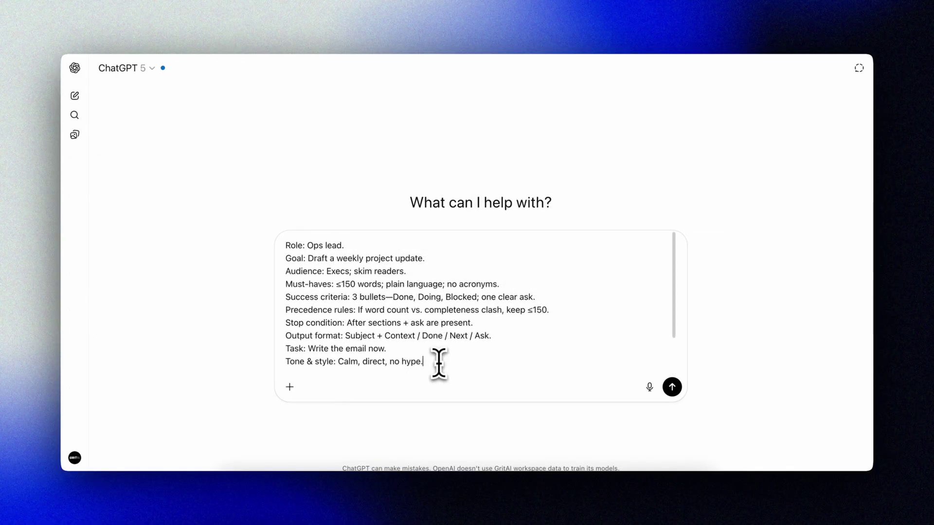
- Paste the meeting notes inside <context></context> tags and send the structured weekly-update prompt
text(<context>  </context>)
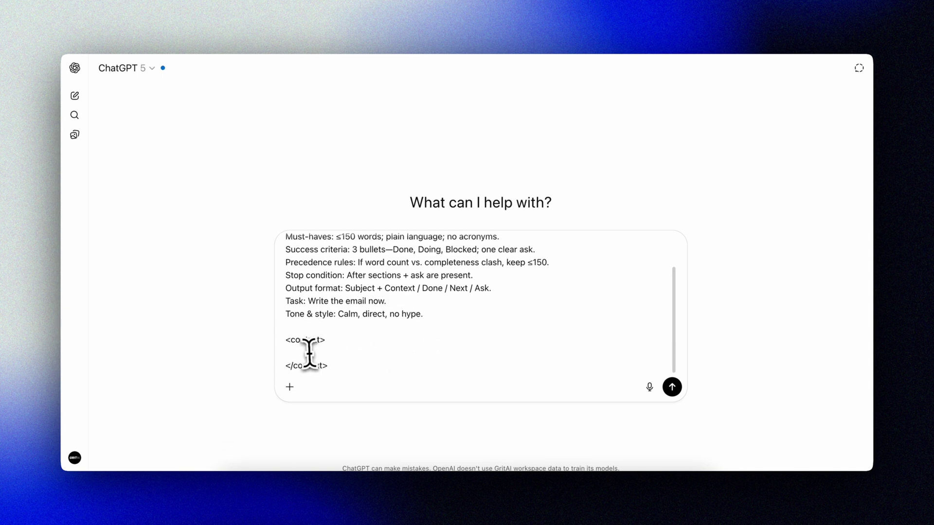
click(315, 352)
key(super+v)
scroll(330, 340, up, 5)
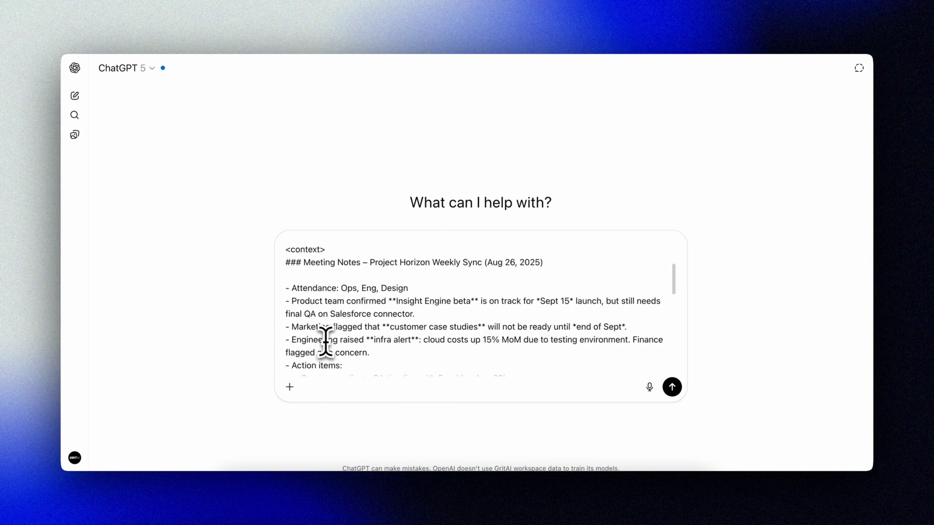
click(672, 387)
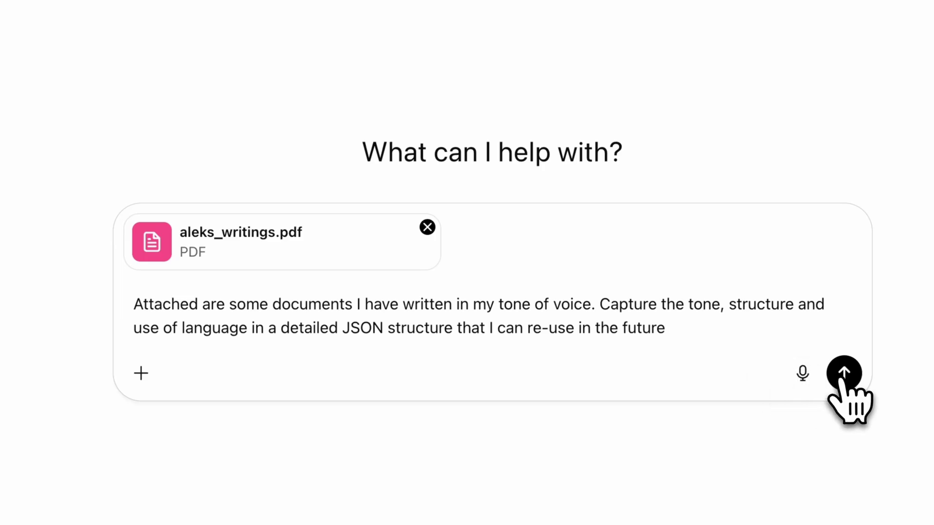
- Send the PDF tone request, then send its JSON with a running-benefits blog post request
click(842, 378)
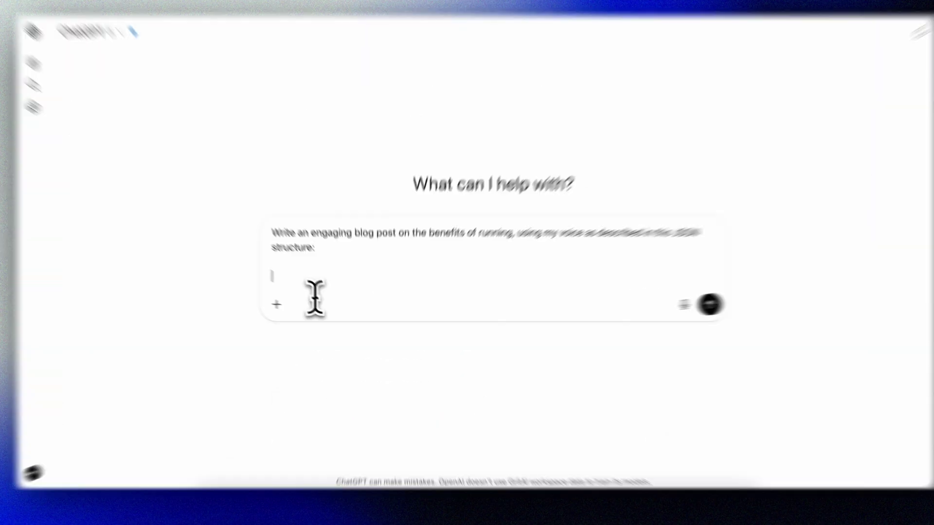
key(ctrl+v)
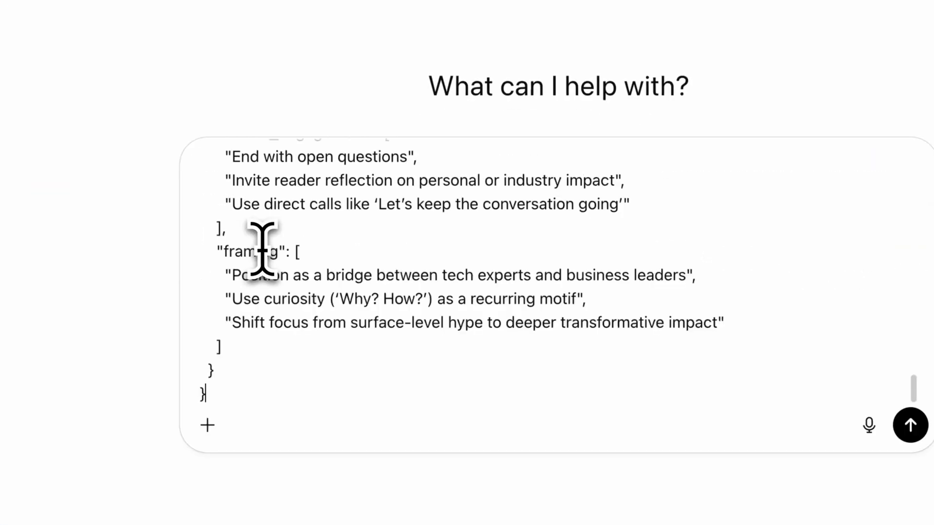
scroll(399, 240, up, 15)
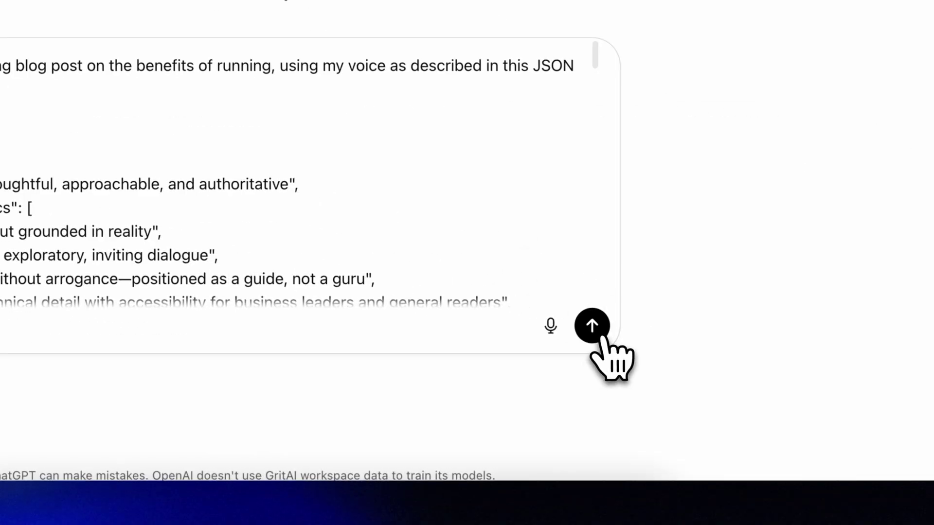
click(910, 425)
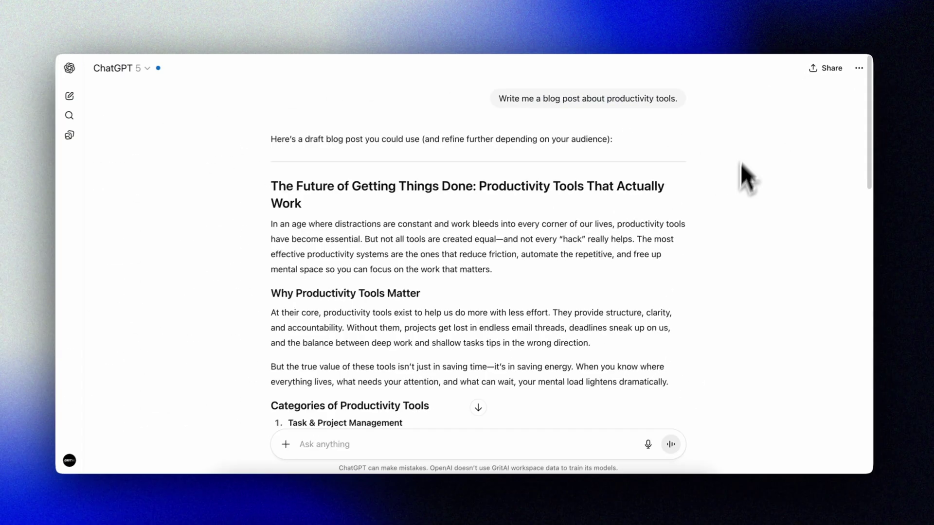
- Fill the prompt-improvement template with 'My original prompt:' and the desired and undesired results, then send it
scroll(740, 195, down, 15)
scroll(608, 210, up, 15)
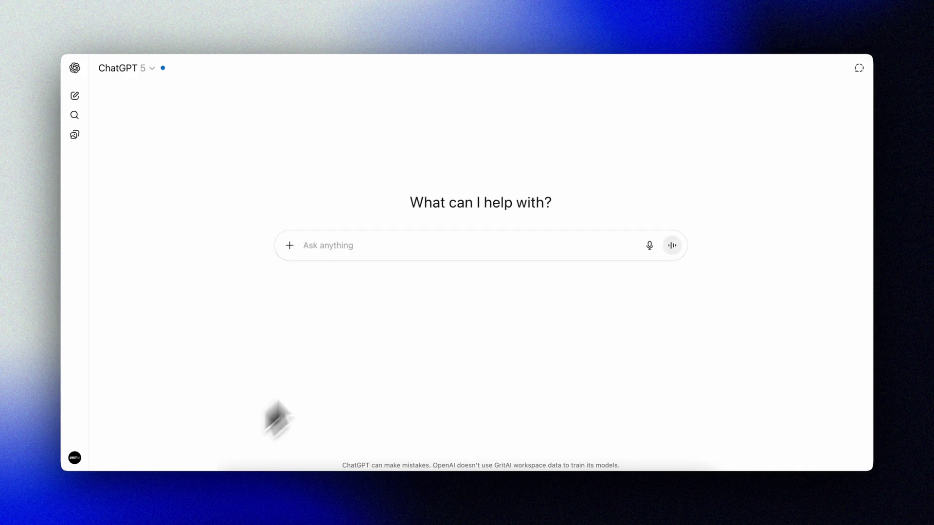
text(From your perspective, what specific changes to my prompt would most reliably produce the desired behavior and avoid the undesired one. Desired: <what I wanted> Undesired: <what I got> Return a revised prompt I can paste, plus 3 bullet reasons for the changes.)
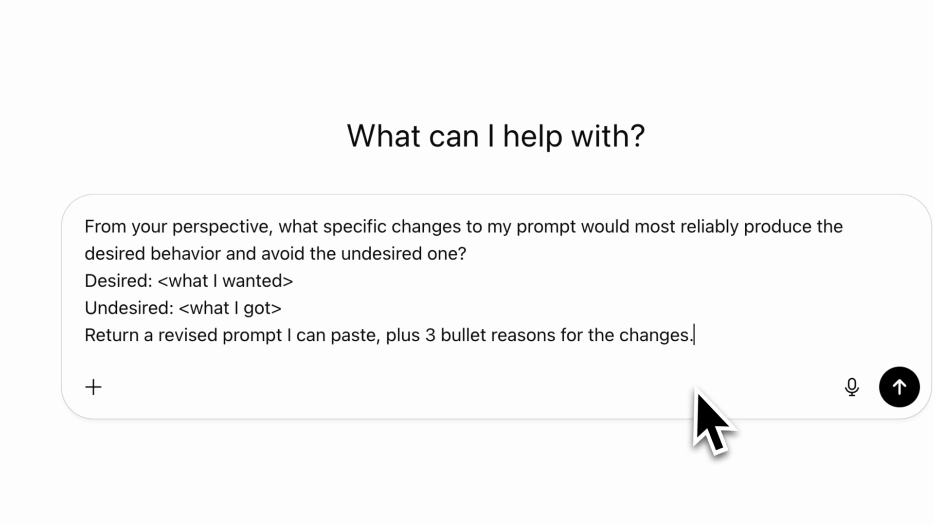
text(My )
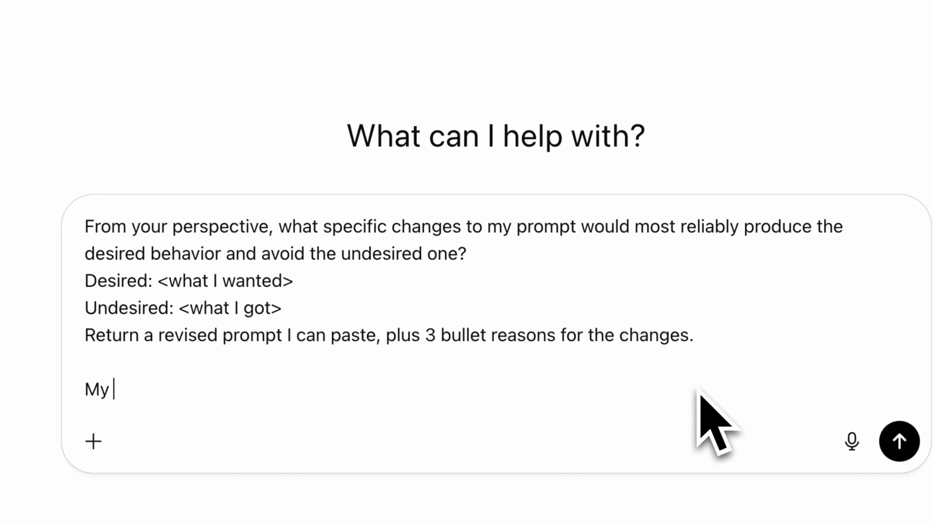
text(original prompt: Write me a blog post about productivity tools.)
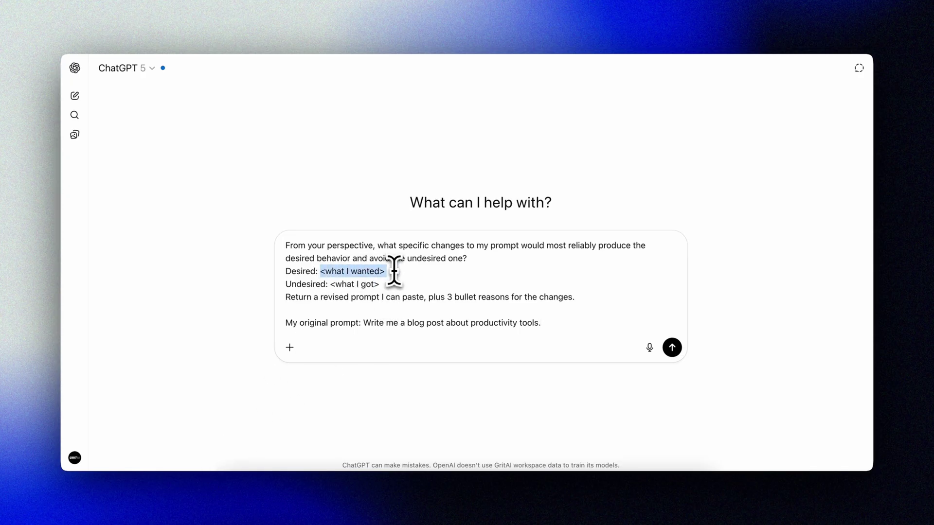
text(A structured, professional blog post with an engaging intro, clear sections (e.g. task management, note-taking, automation), and a concise conclusion. It should be written in a helpful, authoritative tone suitable for a professional audience.)
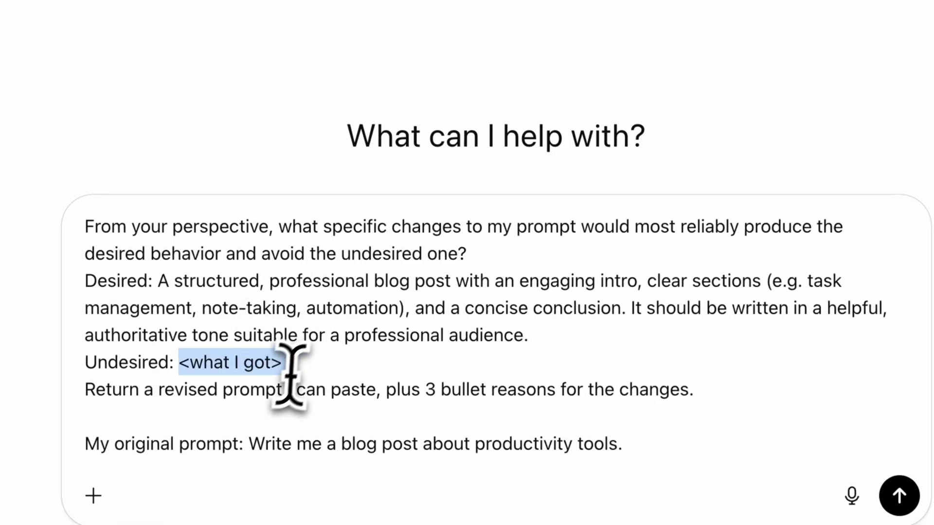
drag(291, 365, 180, 364)
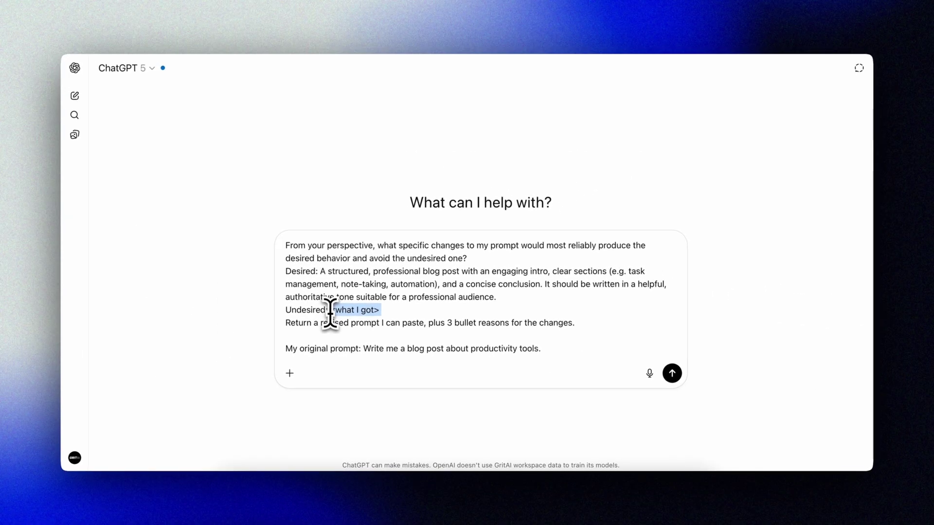
text(A way too long list of apps with very little specific information about the best tools, vague descriptions, lots of filler words, and even slang like "this app totally slaps." No real insight into why the tools are useful or how to choose between them.)
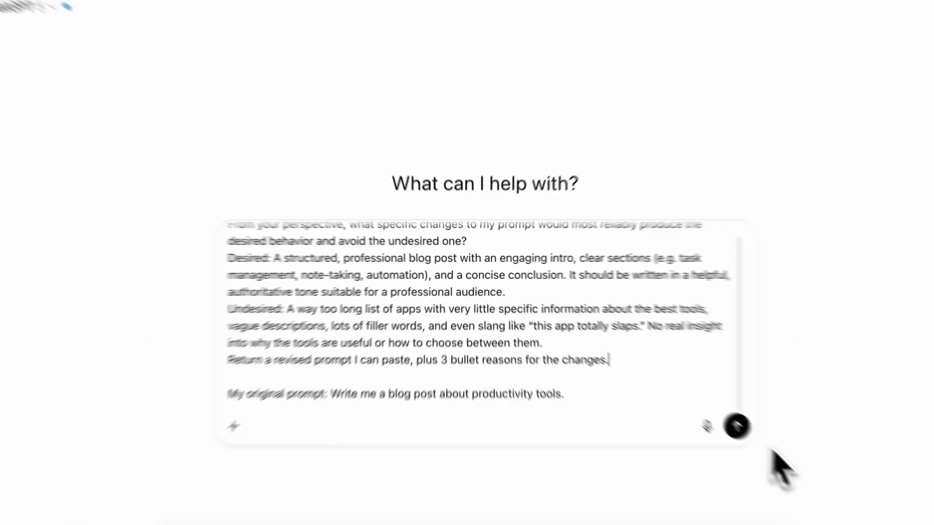
click(672, 373)
- Send ChatGPT's revised productivity-tools blog prompt in a new chat
scroll(603, 358, down, 5)
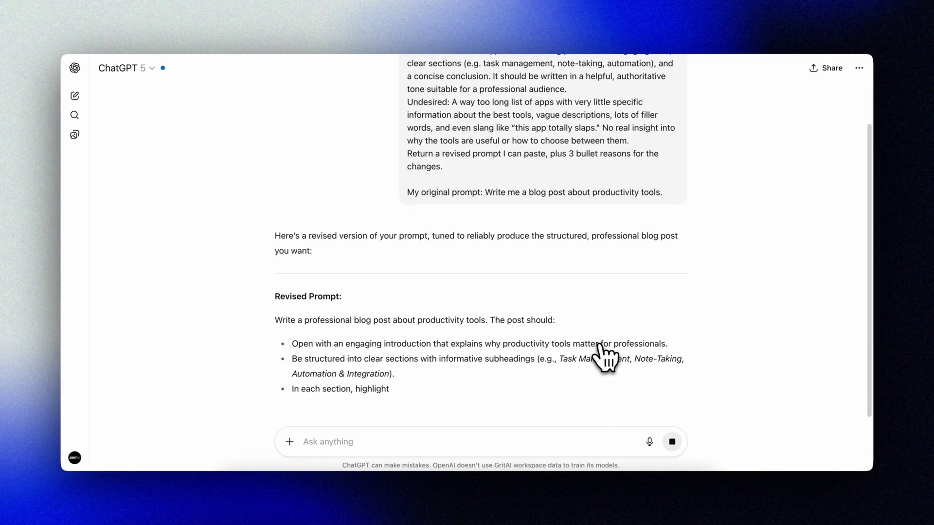
scroll(574, 352, down, 3)
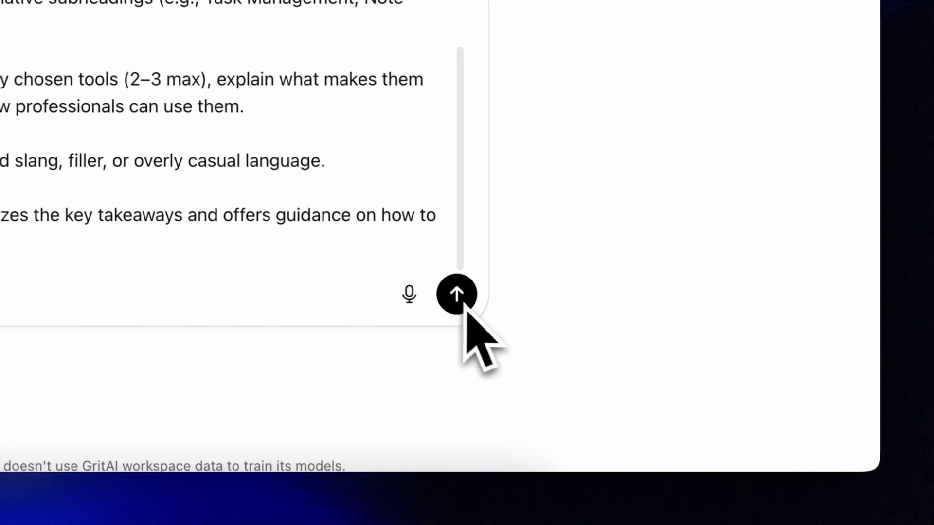
click(466, 309)
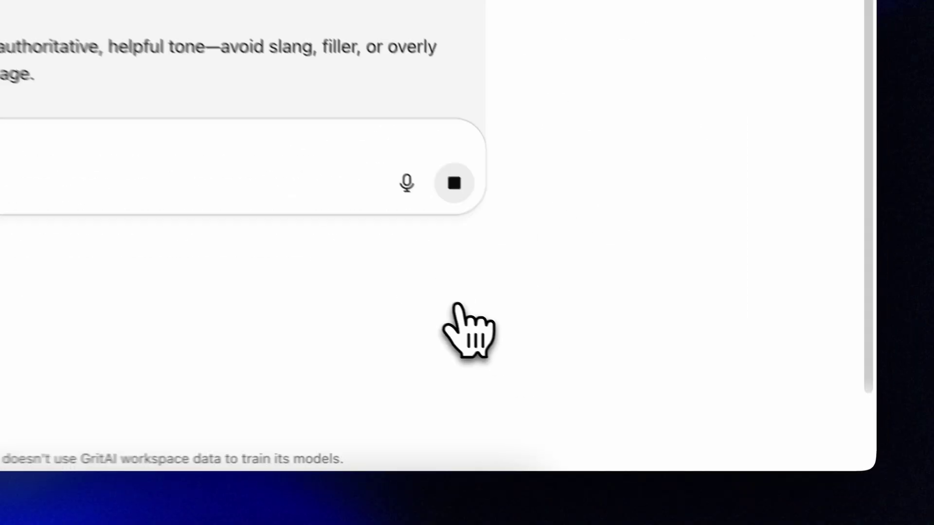
scroll(672, 341, down, 10)
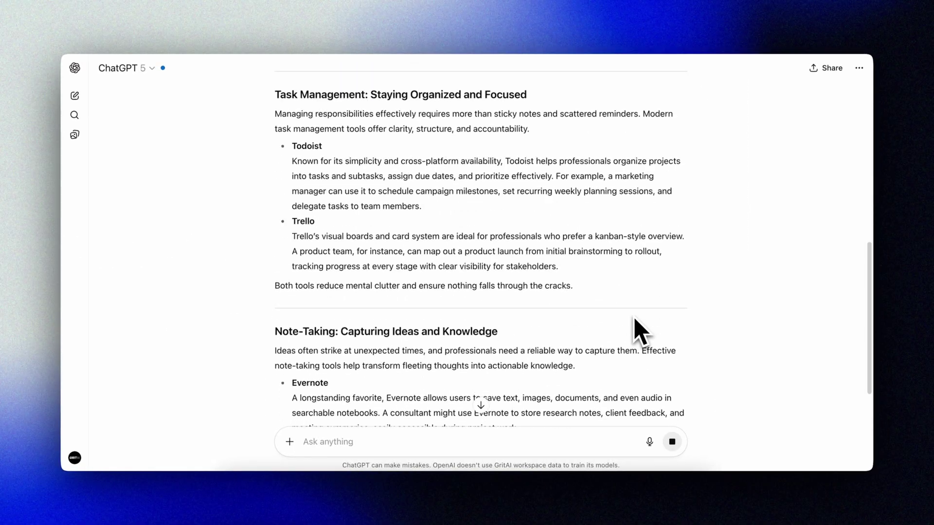
- Scroll through the Aug 7, 2025 GPT-5 prompting guide article
scroll(637, 328, down, 10)
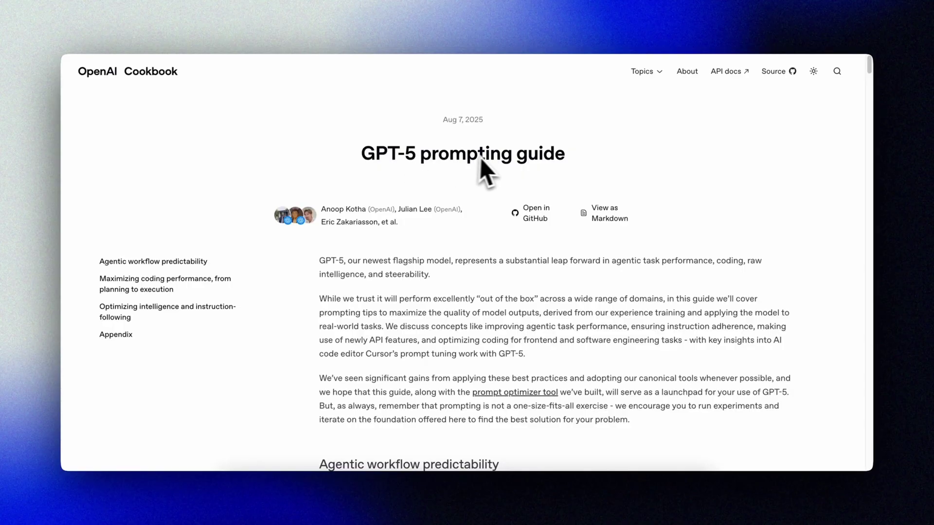
- Generate a chat prompt in the prompt optimizer from the three.js platformer game description
click(492, 393)
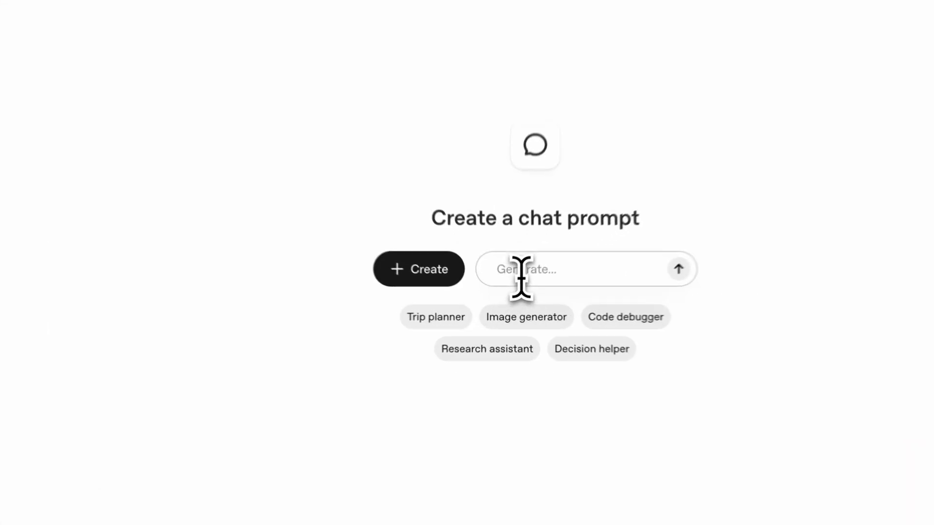
click(508, 289)
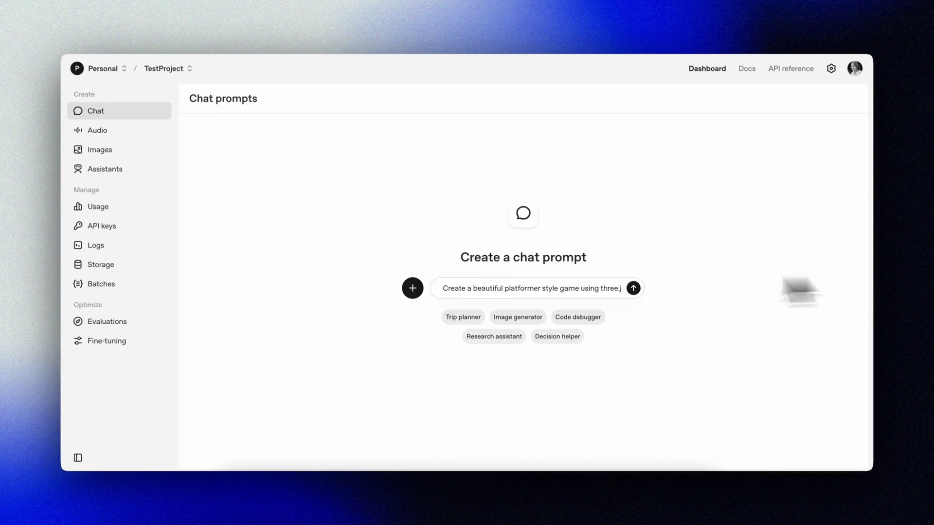
drag(447, 288, 605, 293)
click(691, 273)
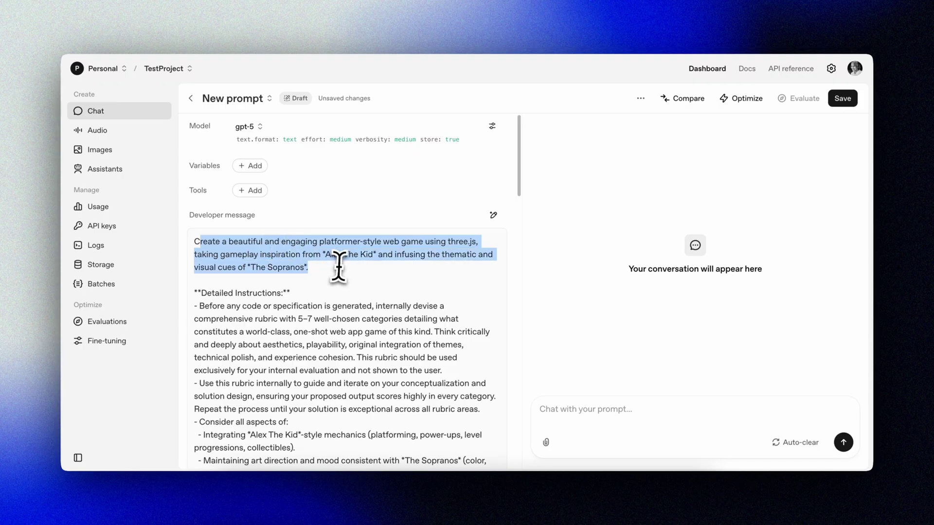
scroll(302, 291, down, 3)
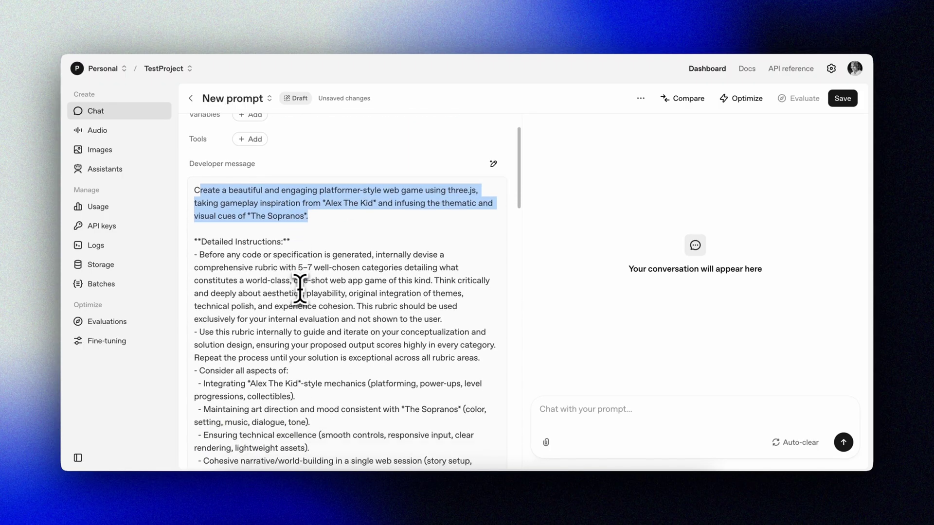
scroll(341, 263, down, 12)
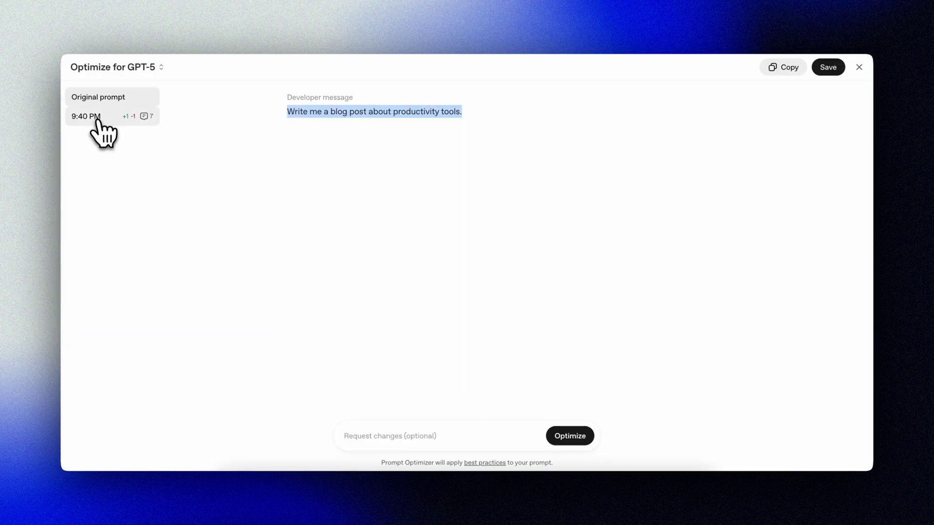
- Show the 9:40 PM optimized version and select its rewritten developer message
click(97, 119)
drag(417, 144, 609, 188)
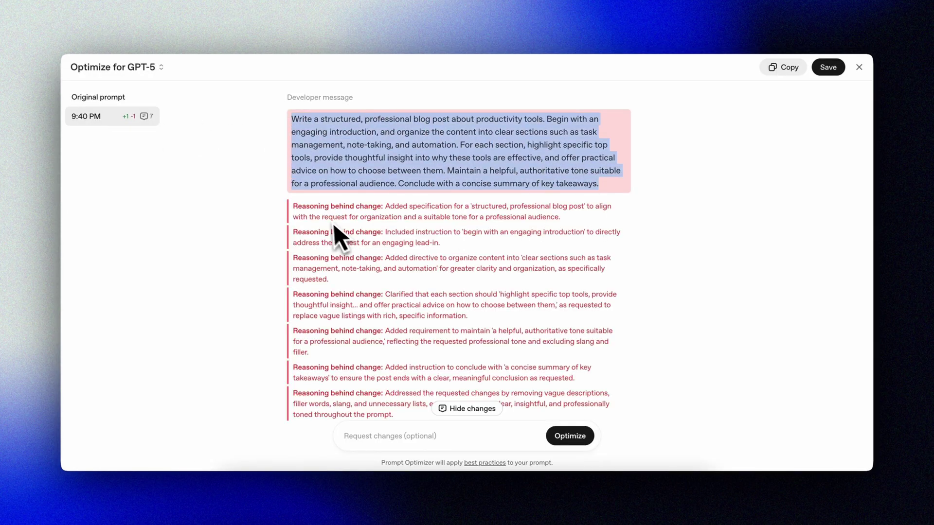